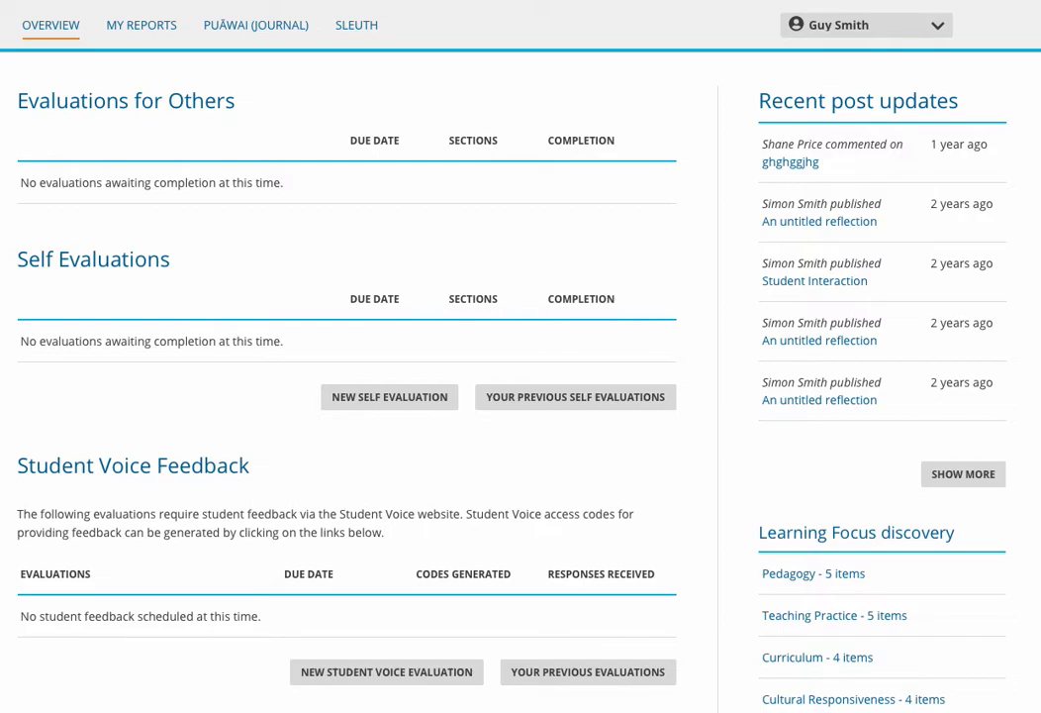
# Start a new learning focus of the type New Professional Growth Cycle from the Puāwai journal.
pyautogui.click(248, 28)
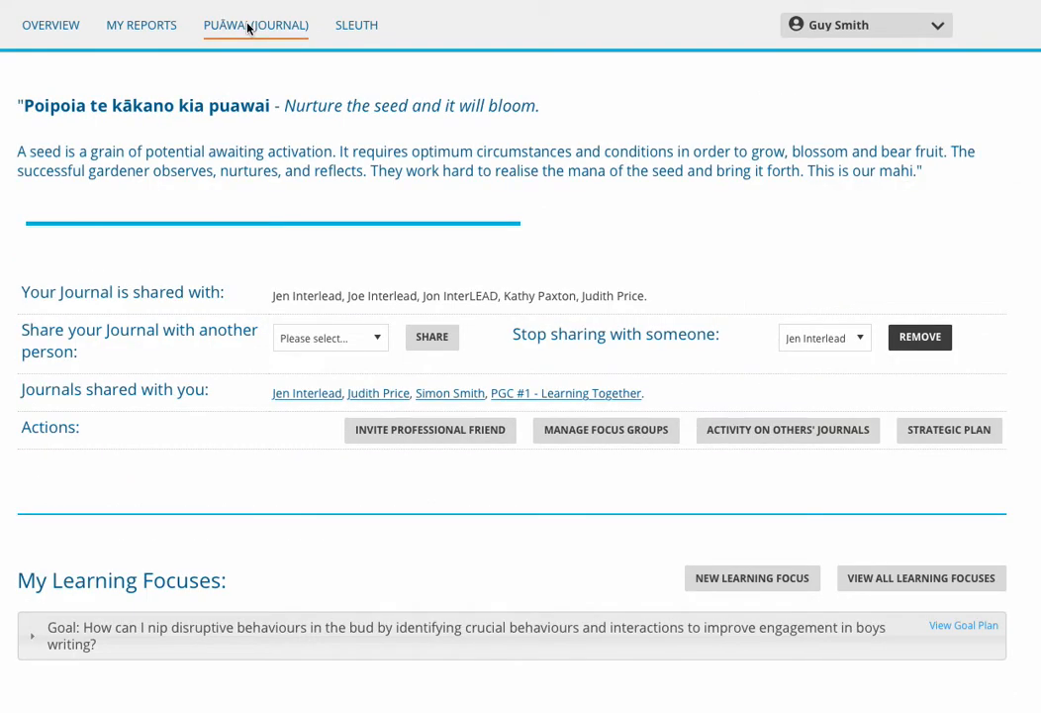
pyautogui.scroll(-2, 239, 55)
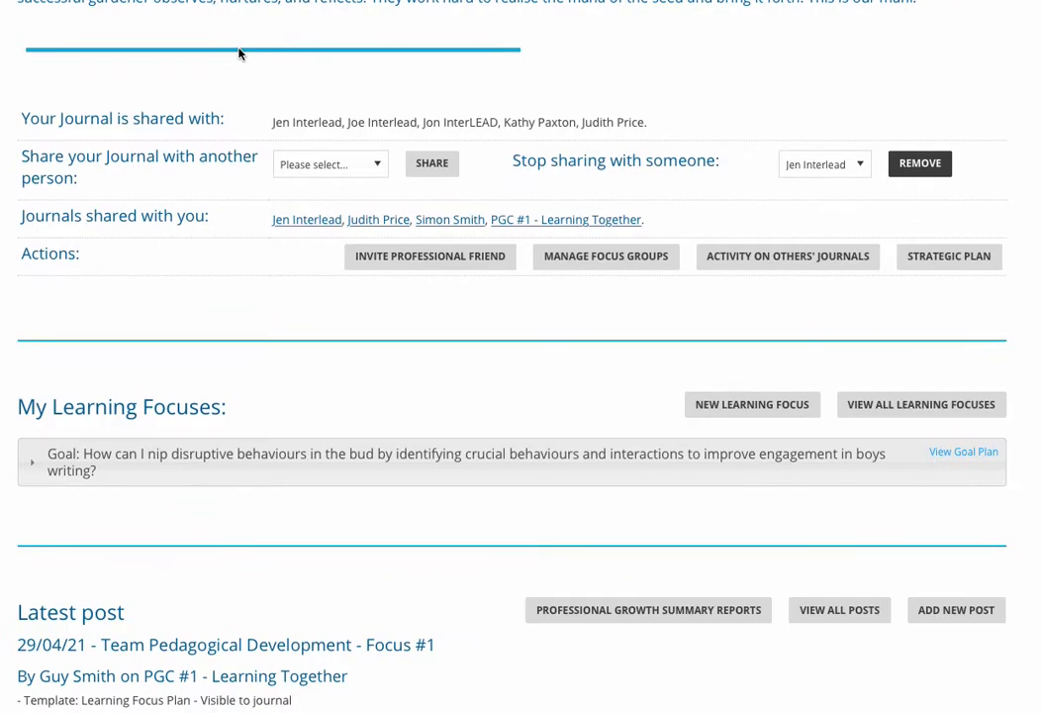
pyautogui.scroll(-1, 239, 54)
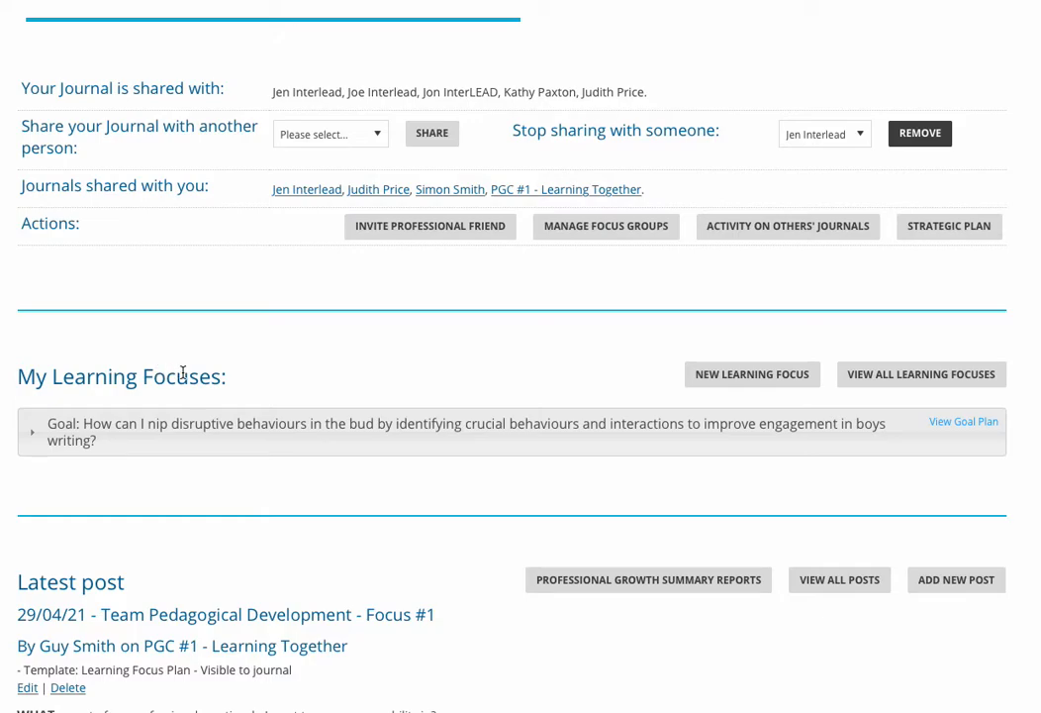
pyautogui.click(754, 377)
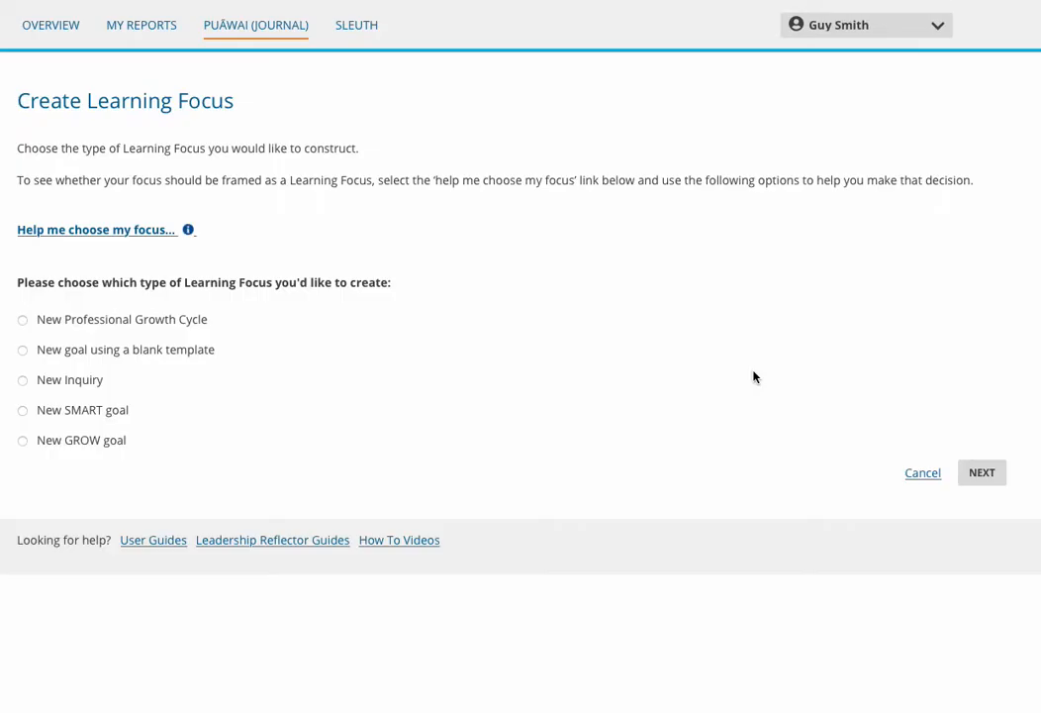
pyautogui.click(21, 320)
pyautogui.click(982, 474)
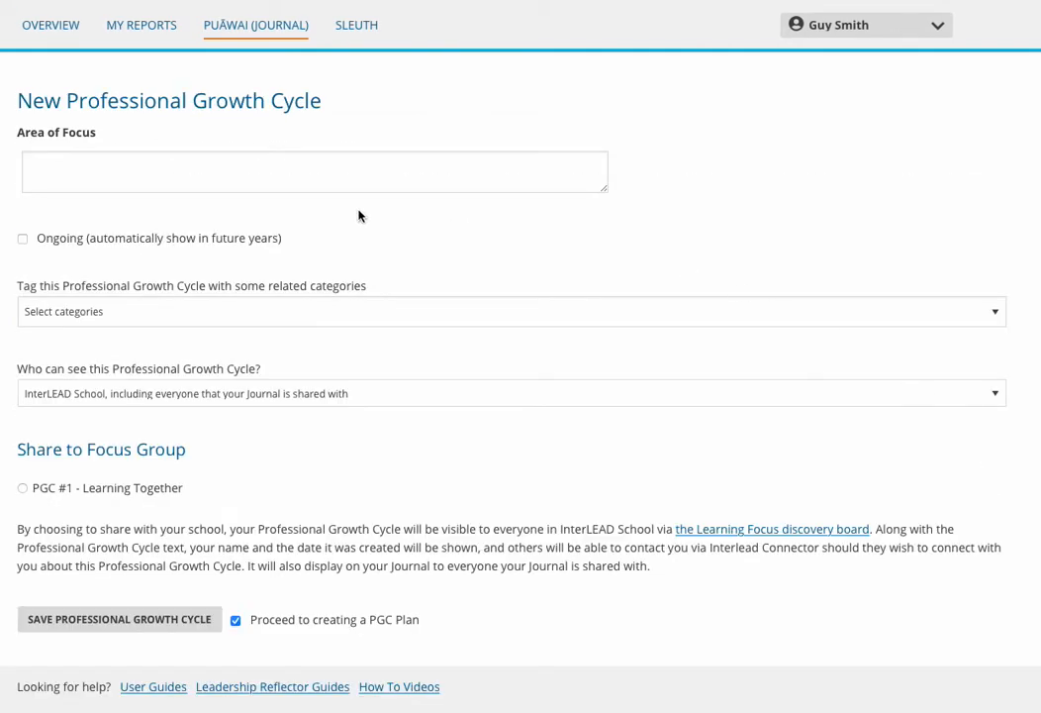
# Enter "Focus" as the area of focus and tag the Professional Growth Cycle with the Curriculum category.
pyautogui.click(65, 161)
pyautogui.write('Focus')
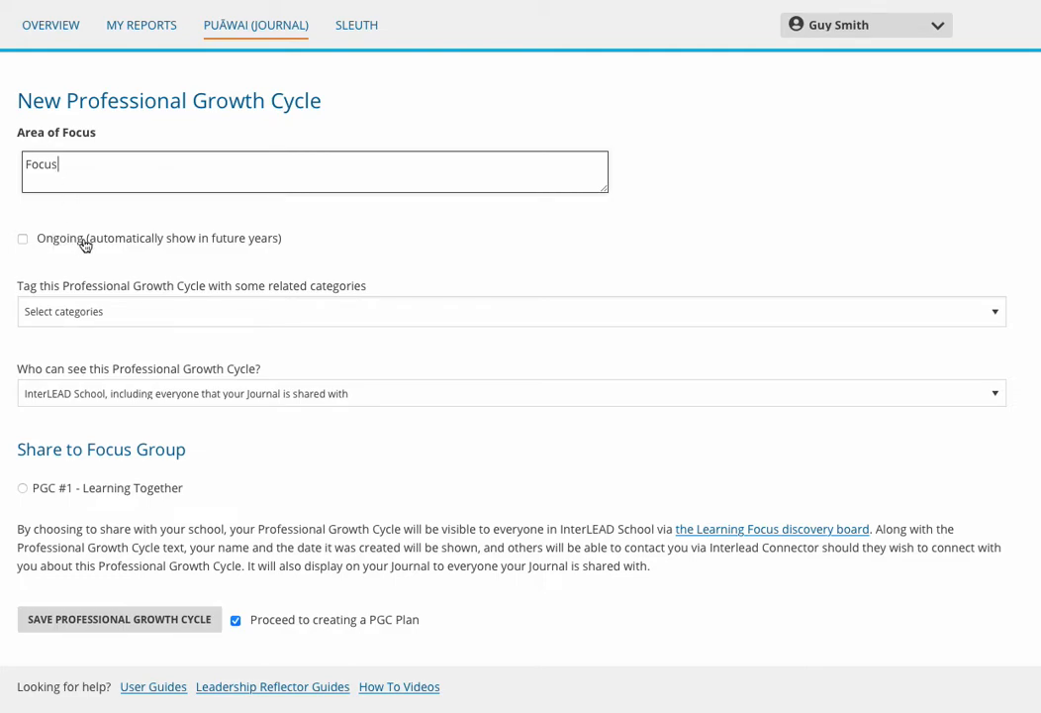
pyautogui.click(121, 315)
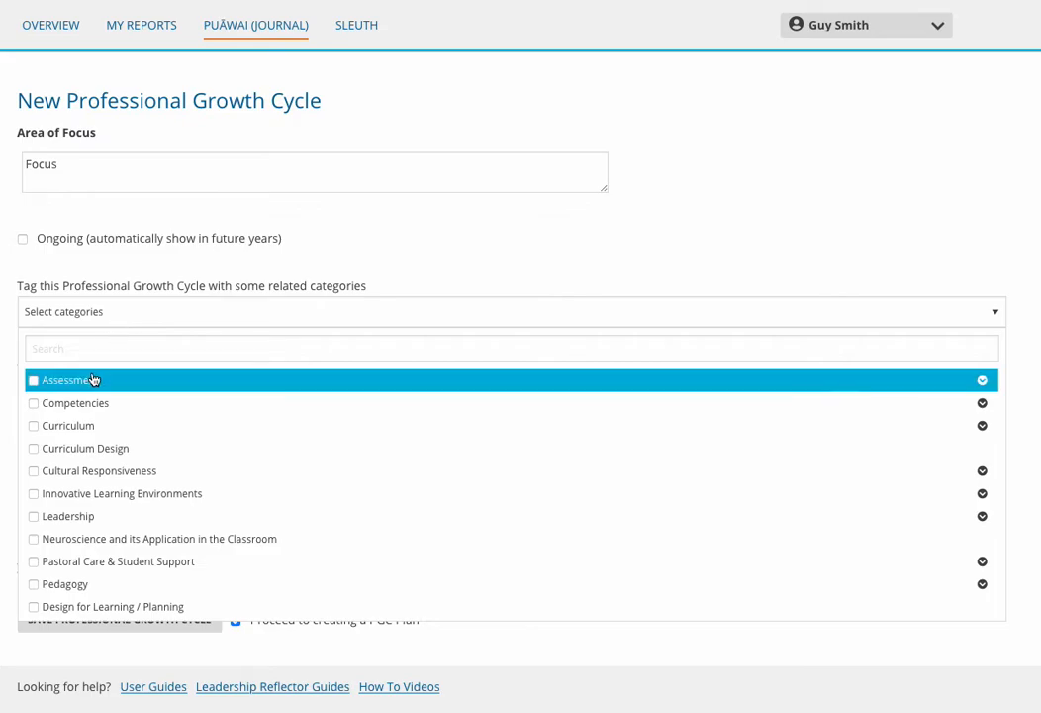
pyautogui.click(34, 428)
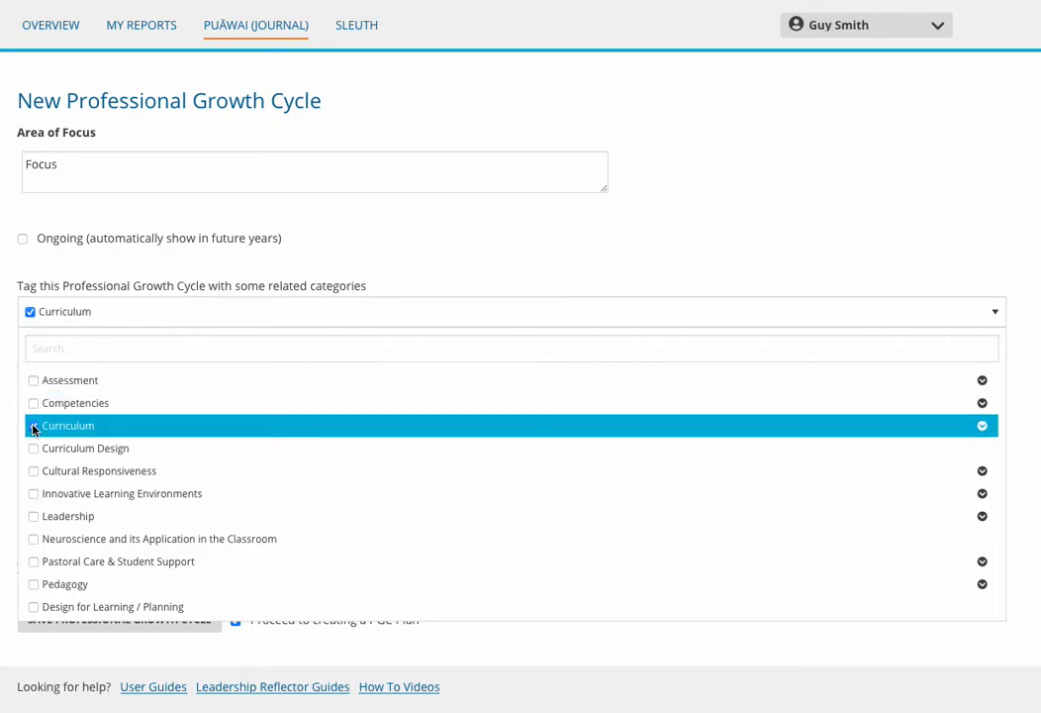
pyautogui.click(4, 425)
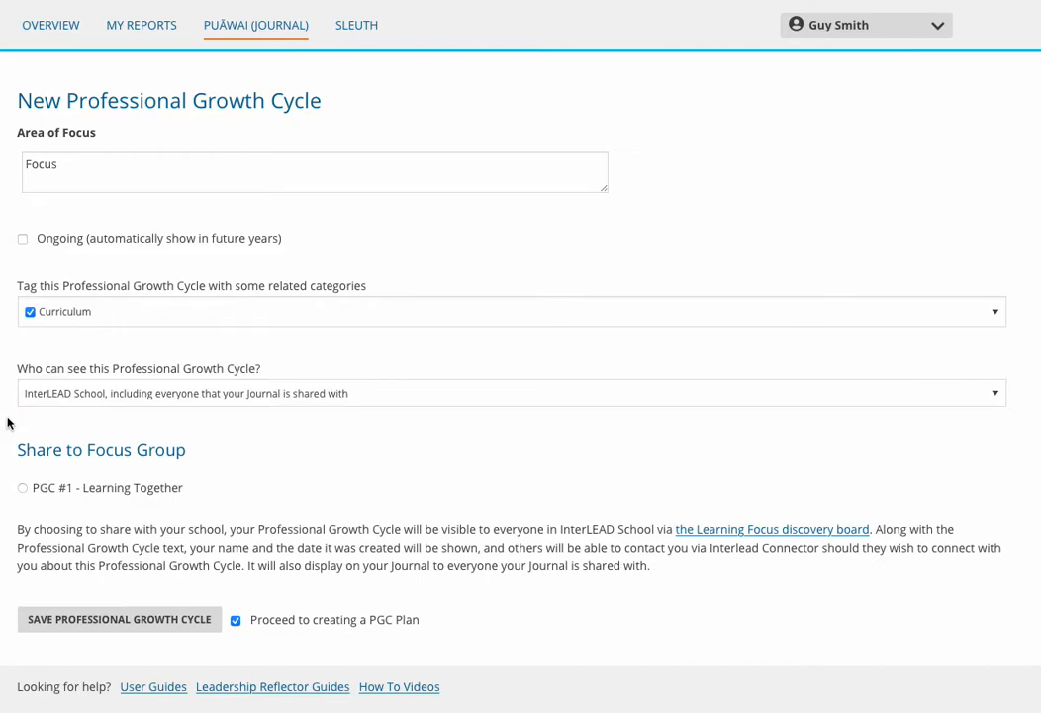
# Share the Professional Growth Cycle to the focus group PGC #1 - Learning Together and save it, proceeding to the PGC plan.
pyautogui.click(145, 393)
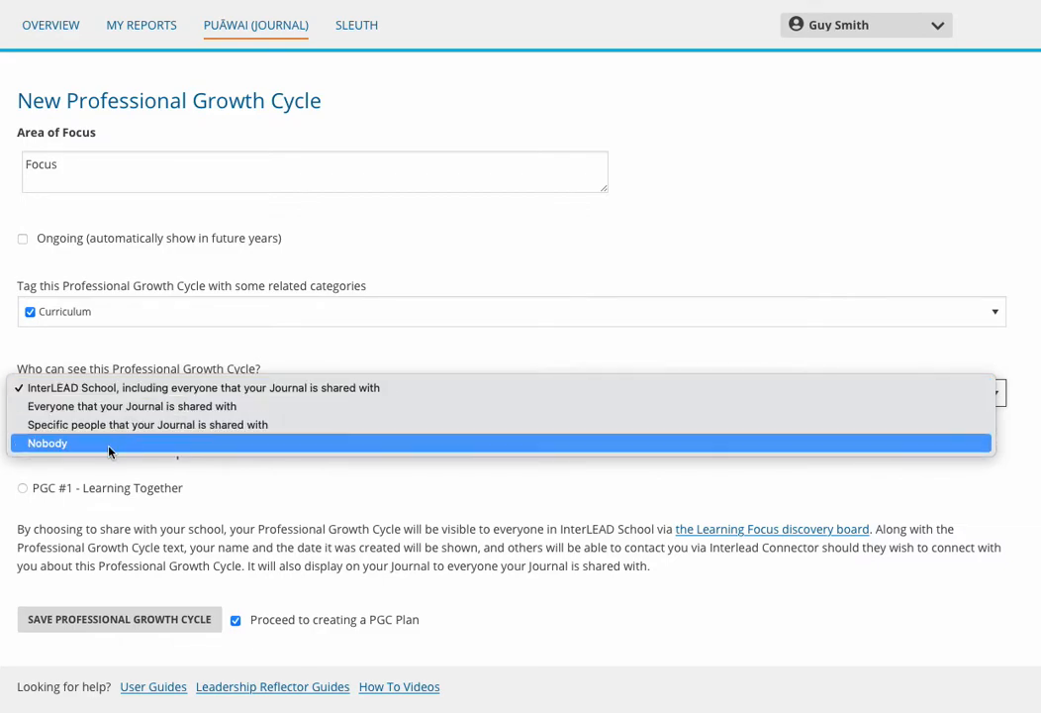
pyautogui.click(8, 341)
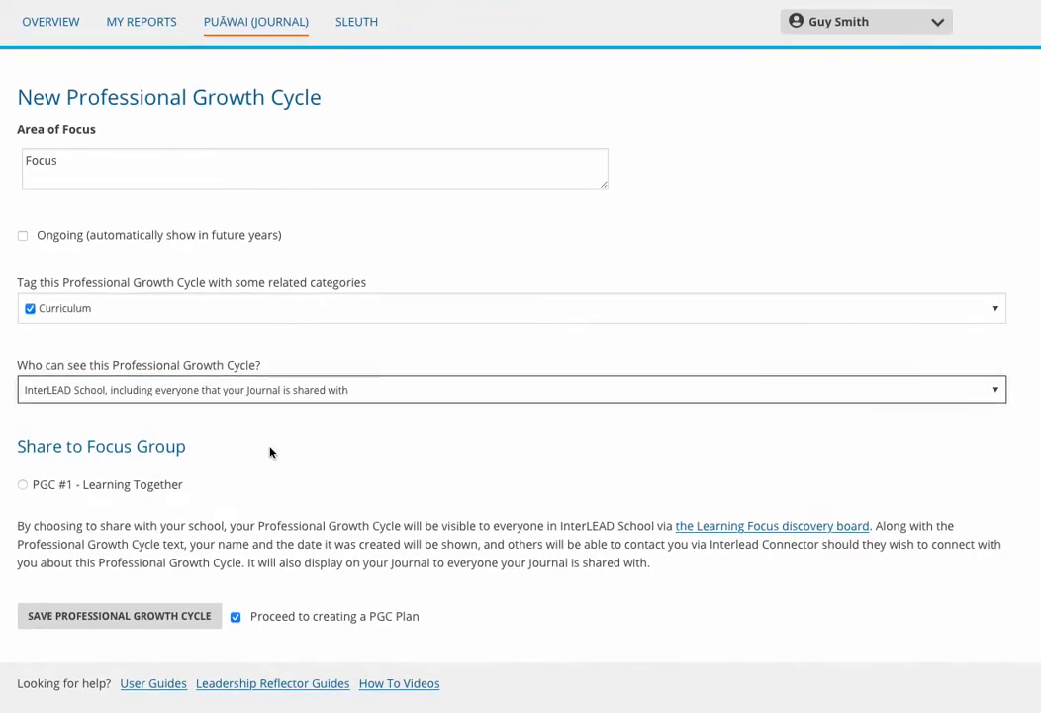
pyautogui.click(23, 488)
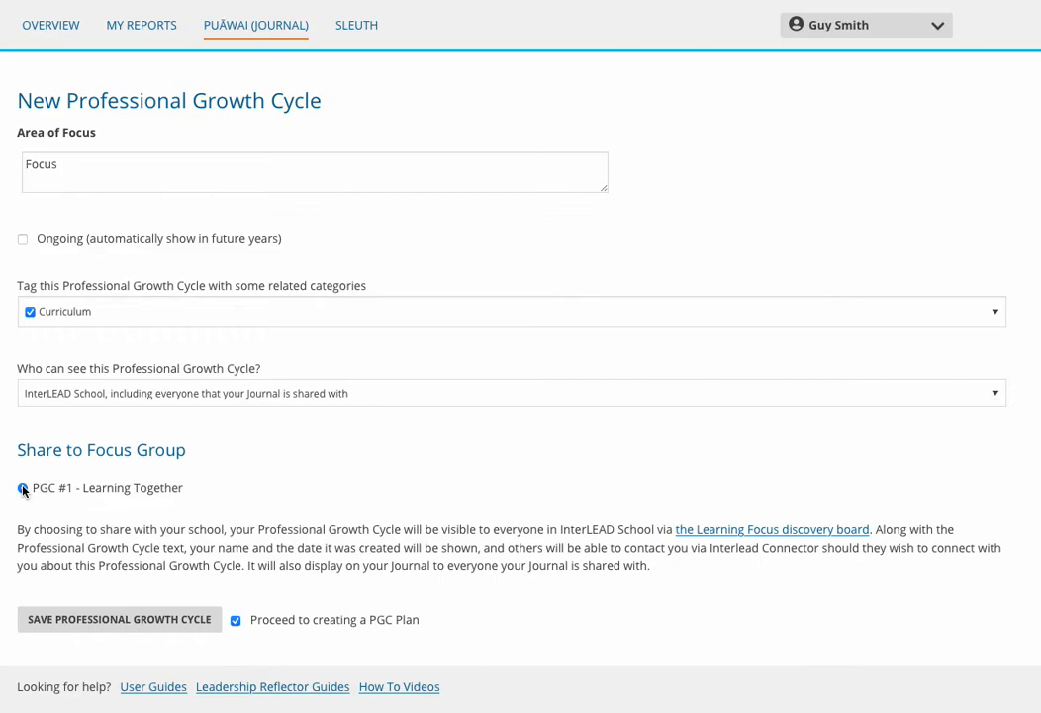
pyautogui.click(113, 621)
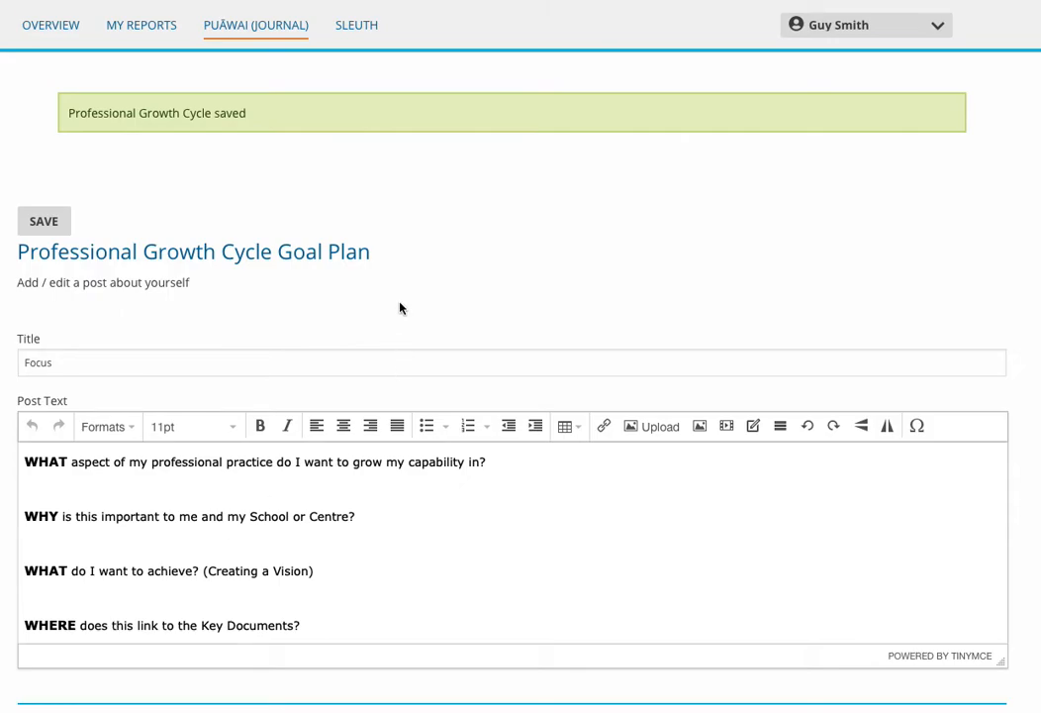
# Answer the goal plan's question about which aspect of professional practice to grow capability in with "teaching".
pyautogui.scroll(-1, 246, 362)
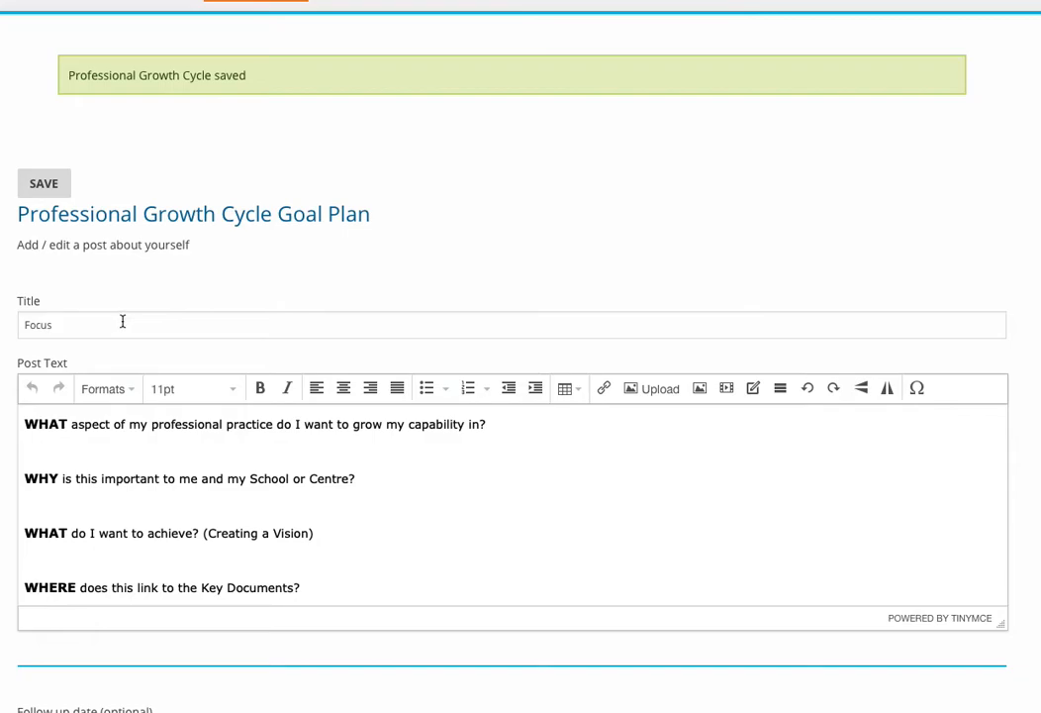
pyautogui.scroll(-3, 123, 321)
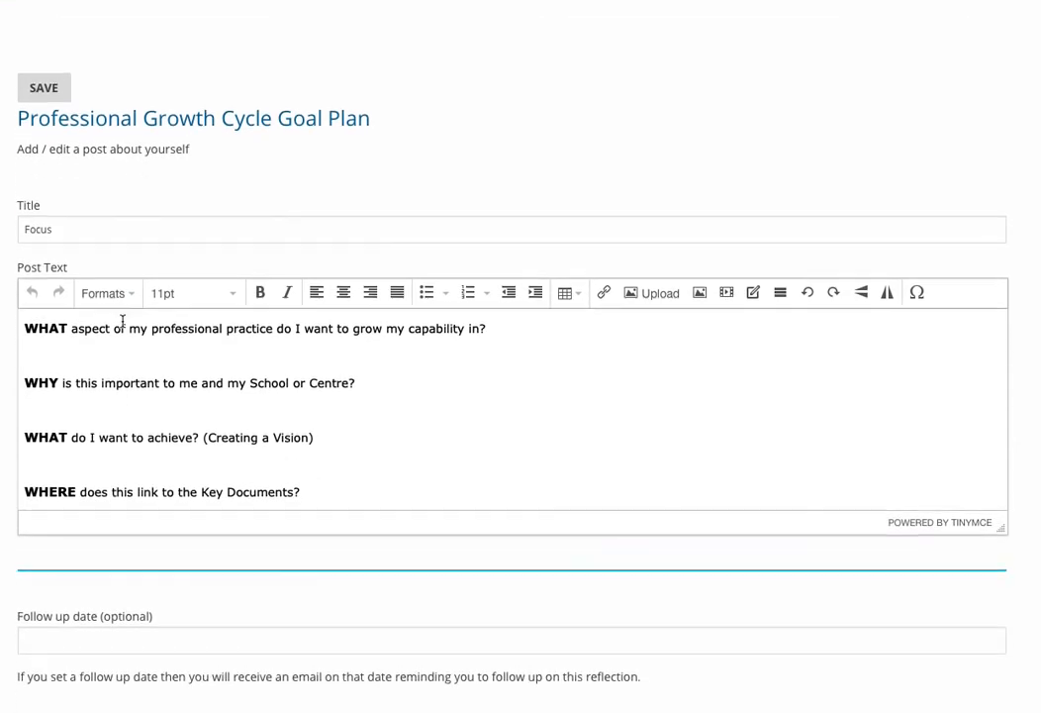
pyautogui.scroll(-1, 122, 320)
pyautogui.click(41, 341)
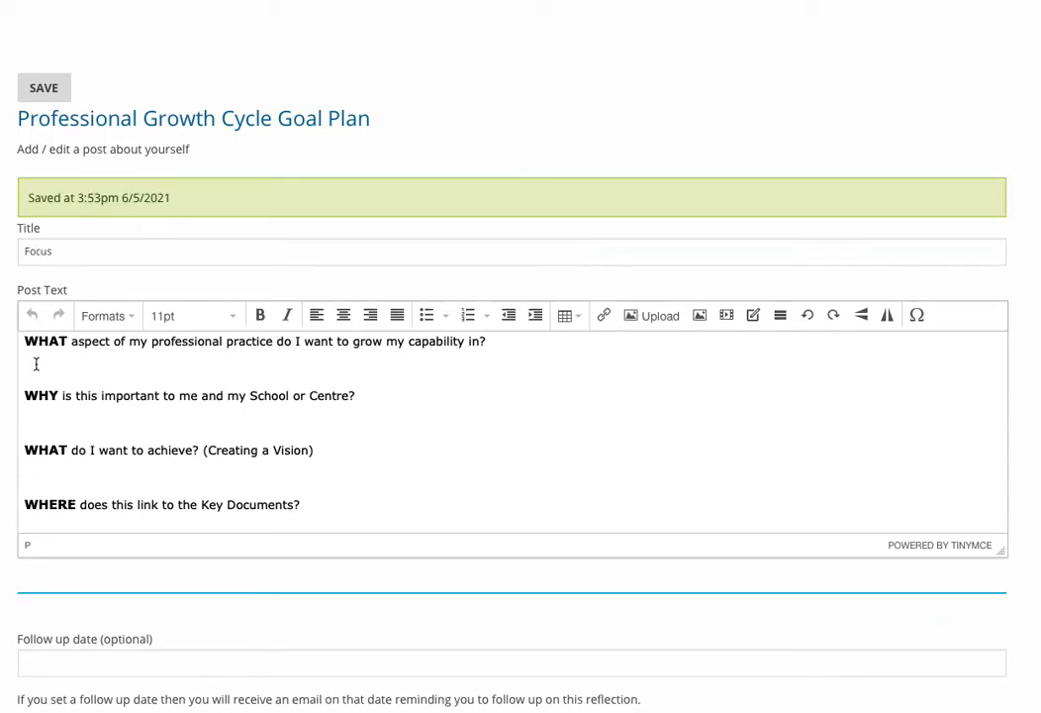
pyautogui.write('teaching')
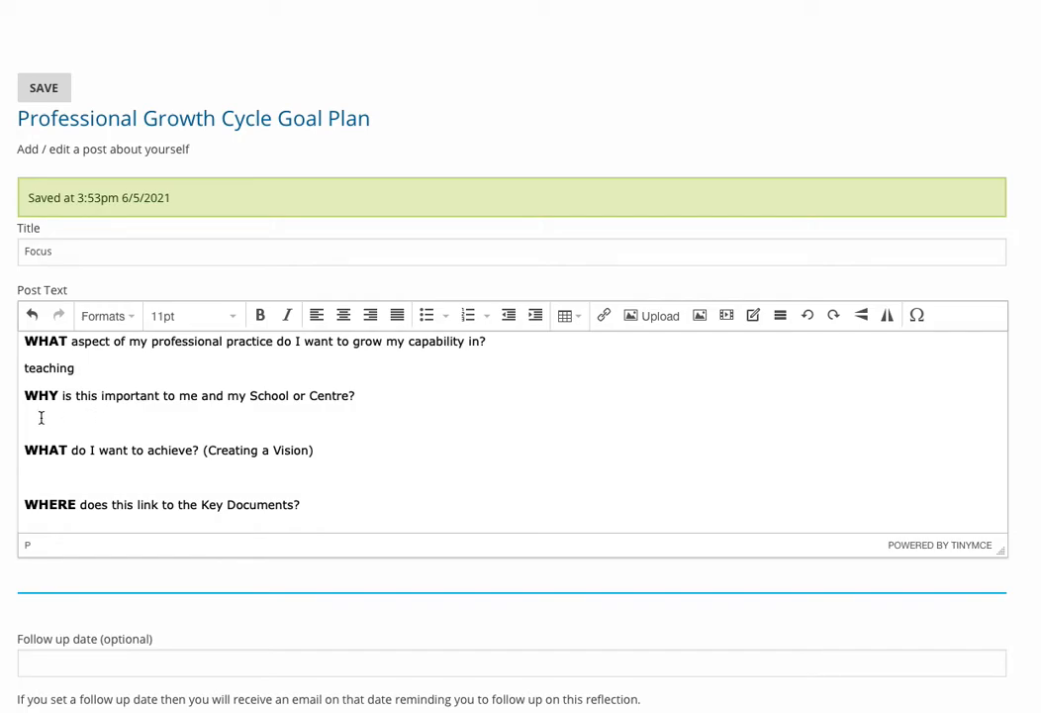
# Review the remaining goal plan prompts in the post text, from the WHY question through the improvement action headings.
pyautogui.scroll(-3, 40, 418)
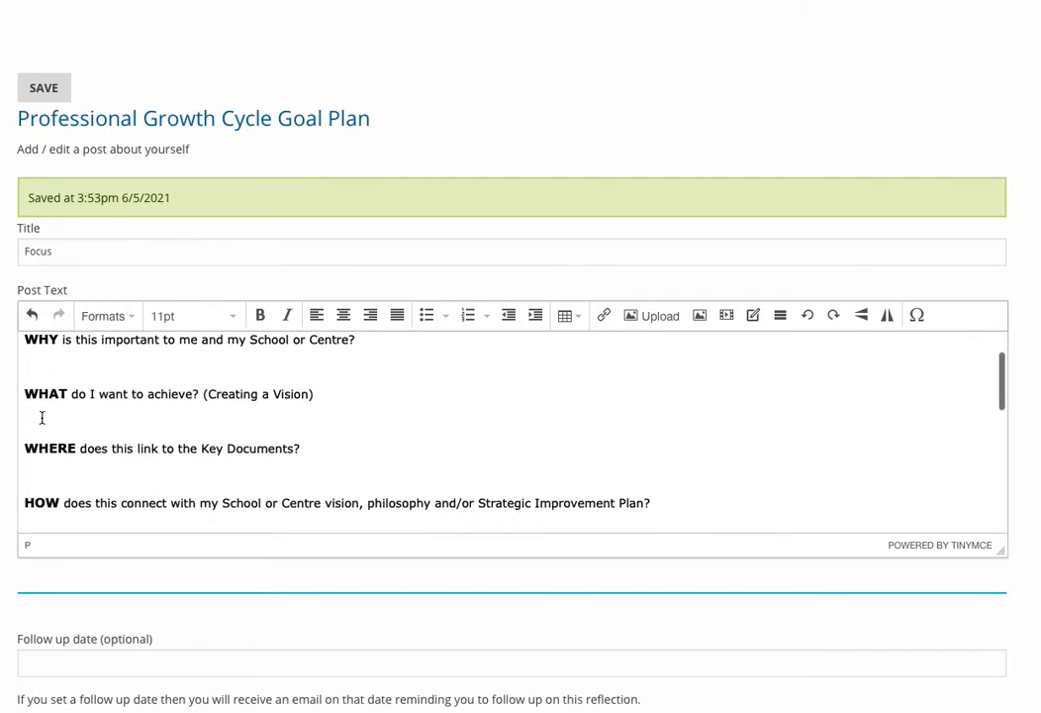
pyautogui.scroll(-1, 41, 417)
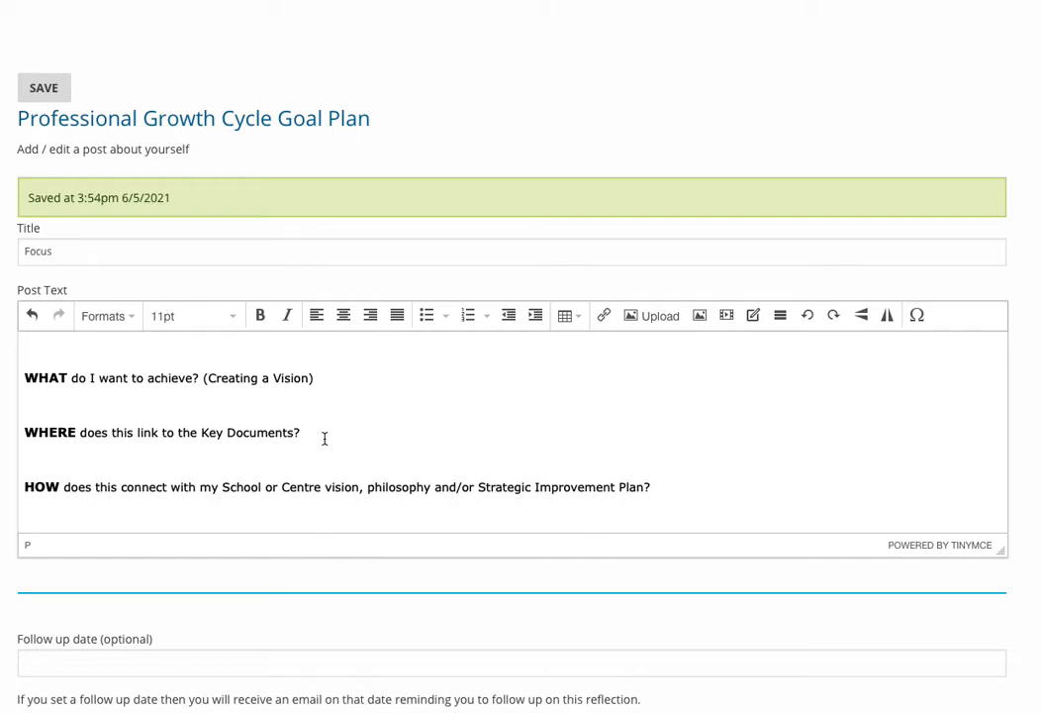
pyautogui.scroll(-1, 324, 435)
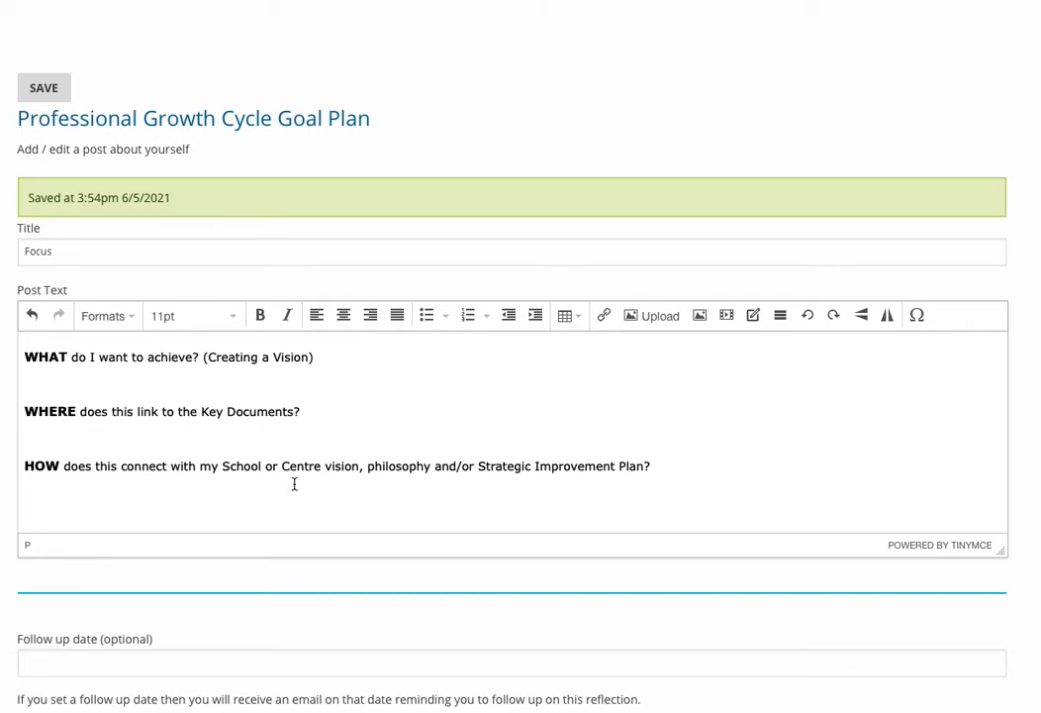
pyautogui.scroll(-5, 294, 484)
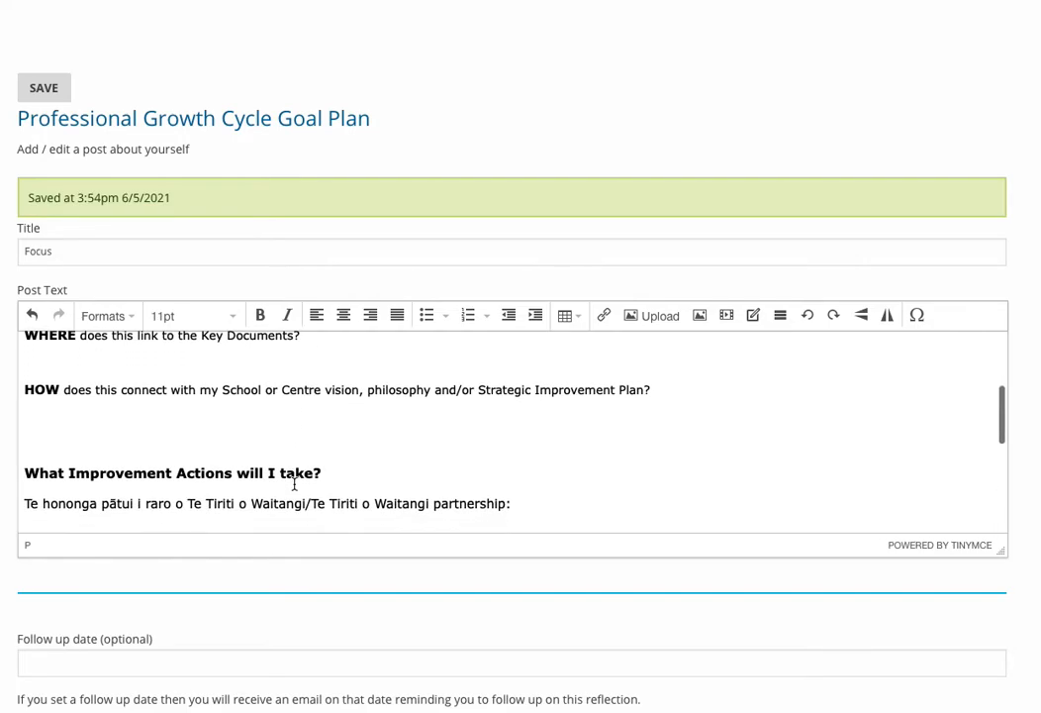
pyautogui.scroll(-1, 294, 484)
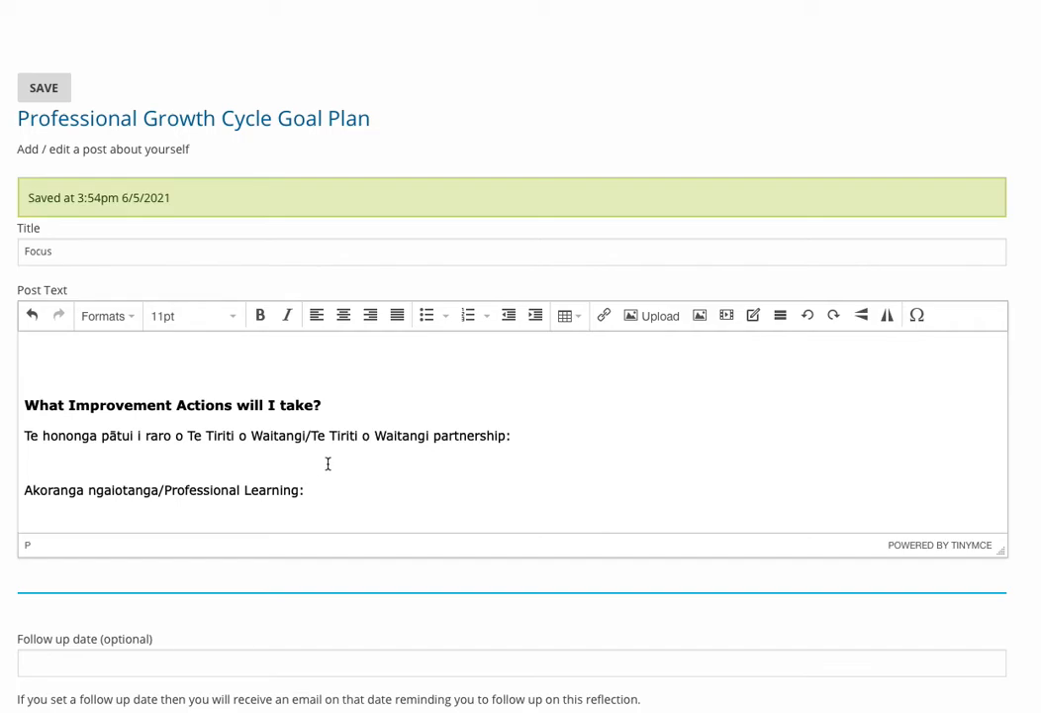
pyautogui.scroll(-1, 332, 464)
pyautogui.scroll(-1, 333, 464)
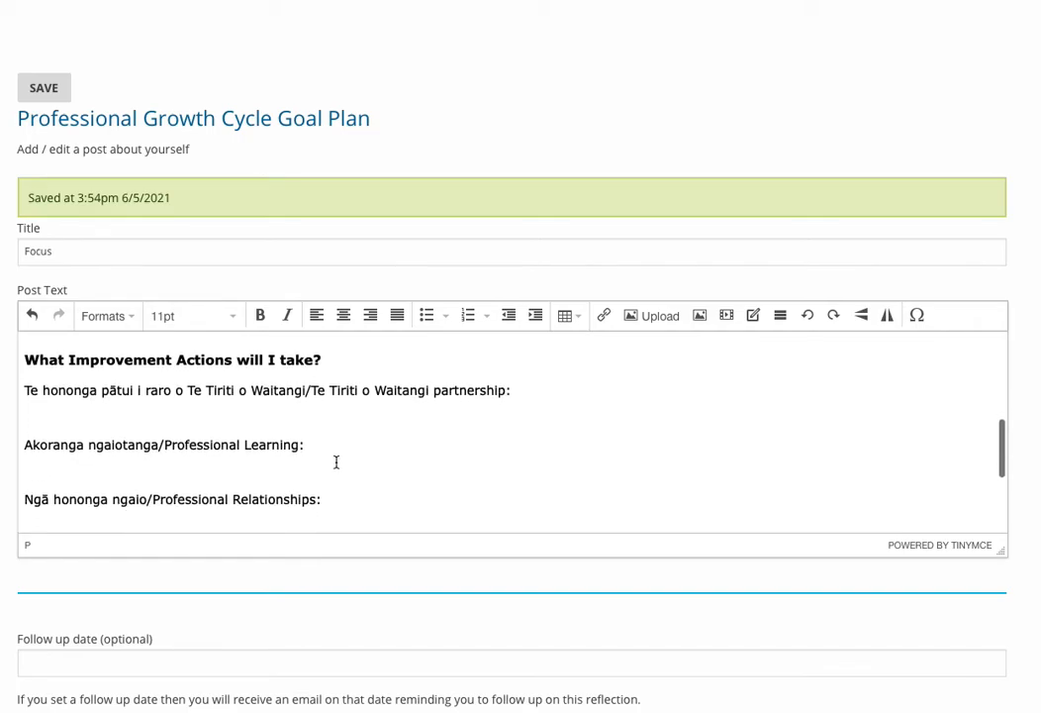
pyautogui.scroll(-1, 336, 462)
pyautogui.scroll(-1, 336, 462)
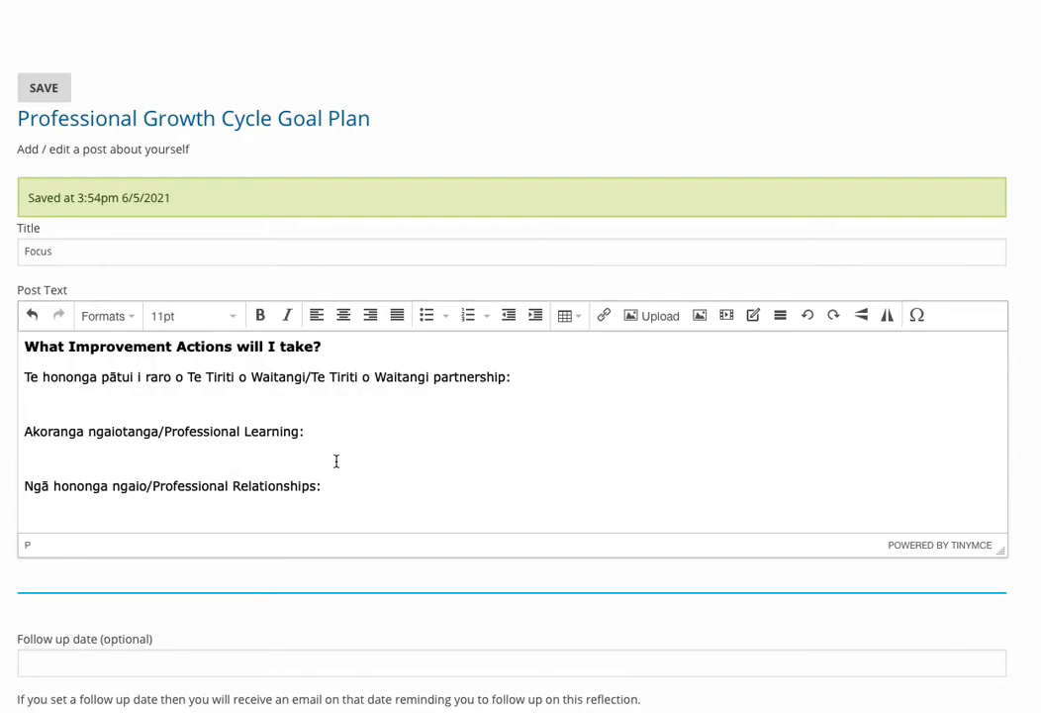
pyautogui.scroll(-3, 336, 461)
pyautogui.scroll(-1, 337, 461)
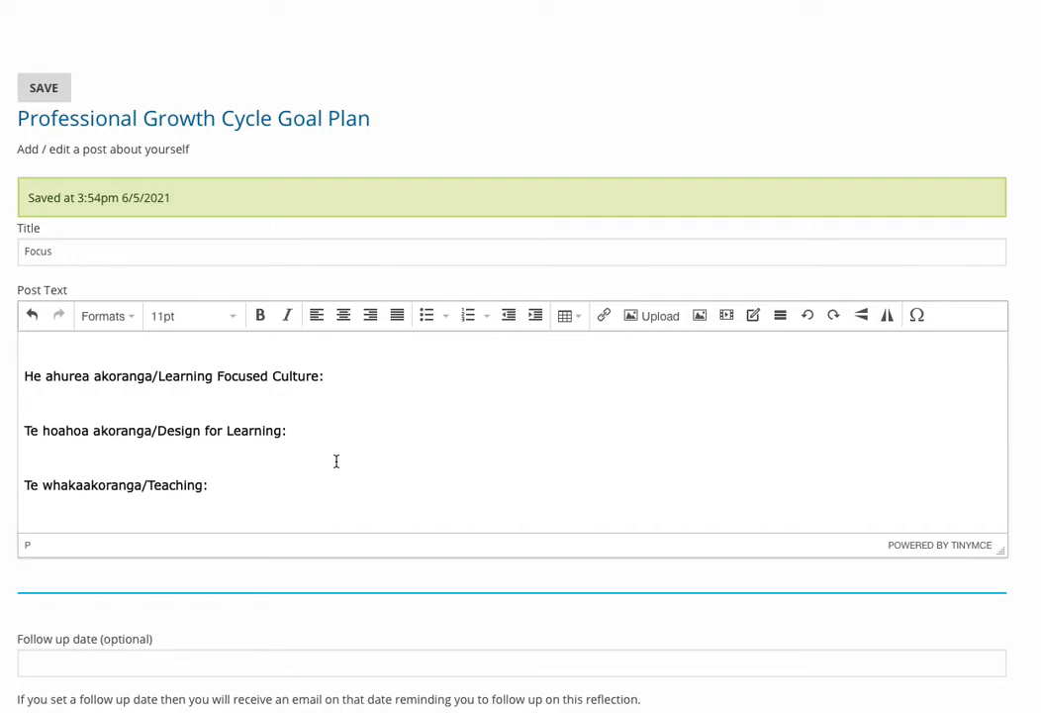
# Set the goal plan's follow up date to 20 May 2021.
pyautogui.scroll(-3, 337, 462)
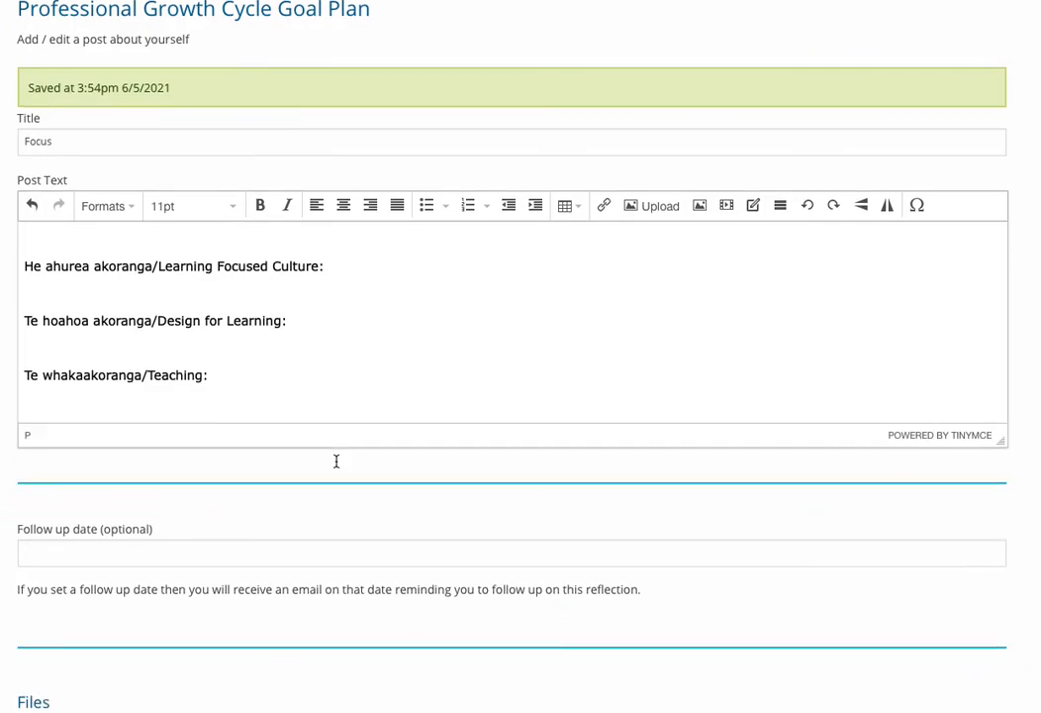
pyautogui.click(76, 535)
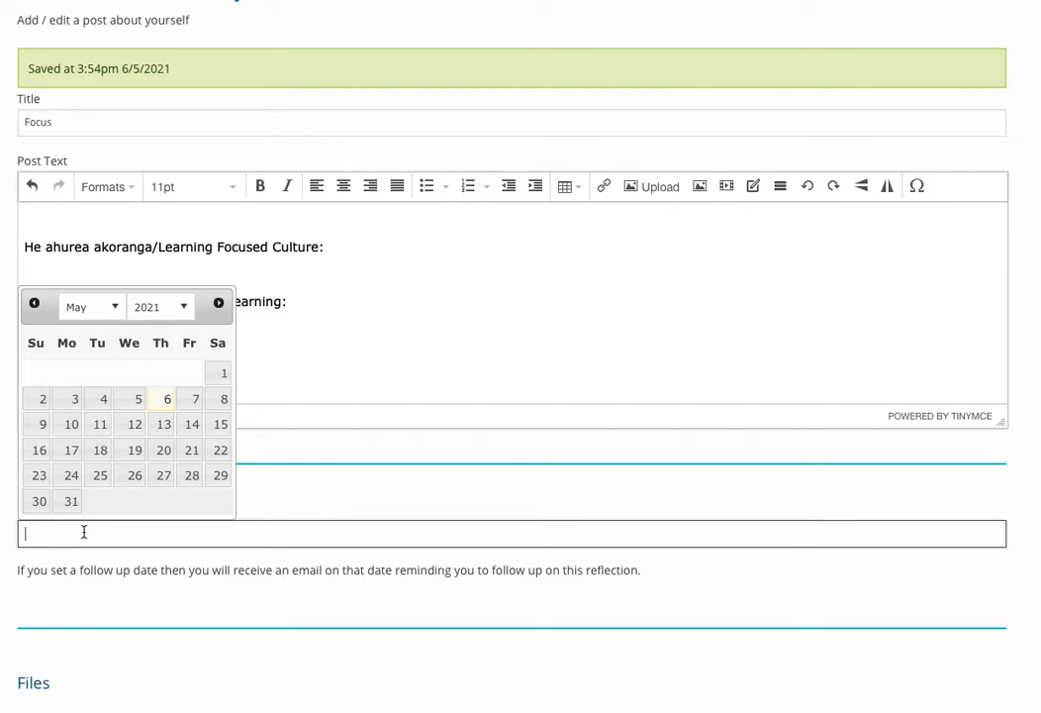
pyautogui.click(163, 451)
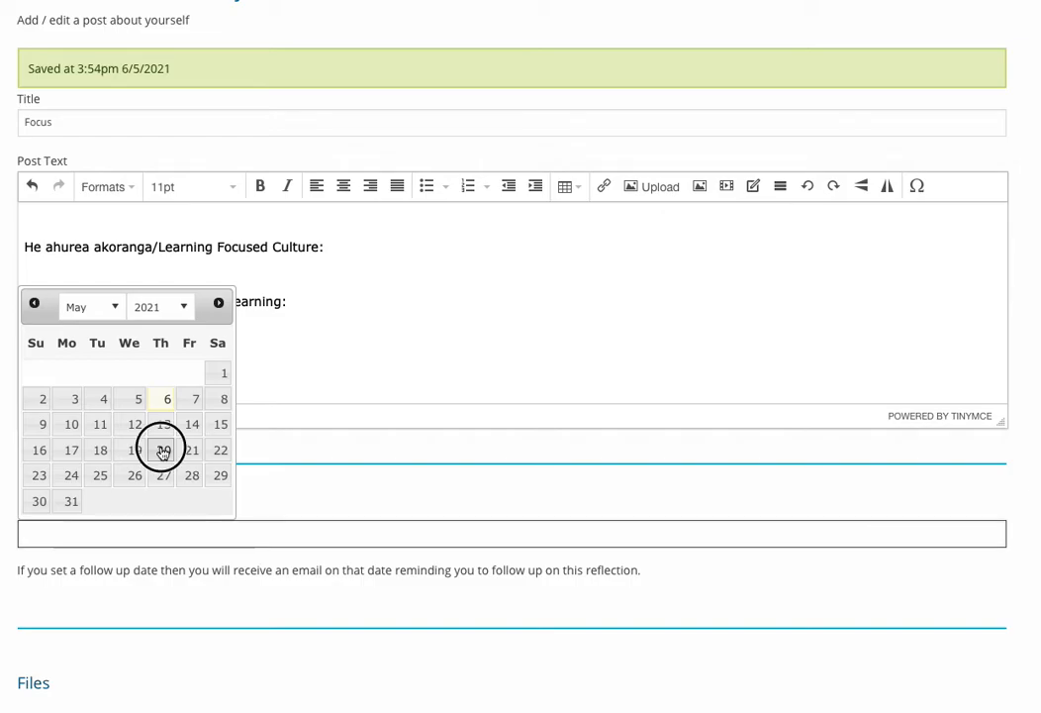
# Check the file upload options and accepted file types for the post, and close the dialog without adding a file.
pyautogui.scroll(-3, 157, 485)
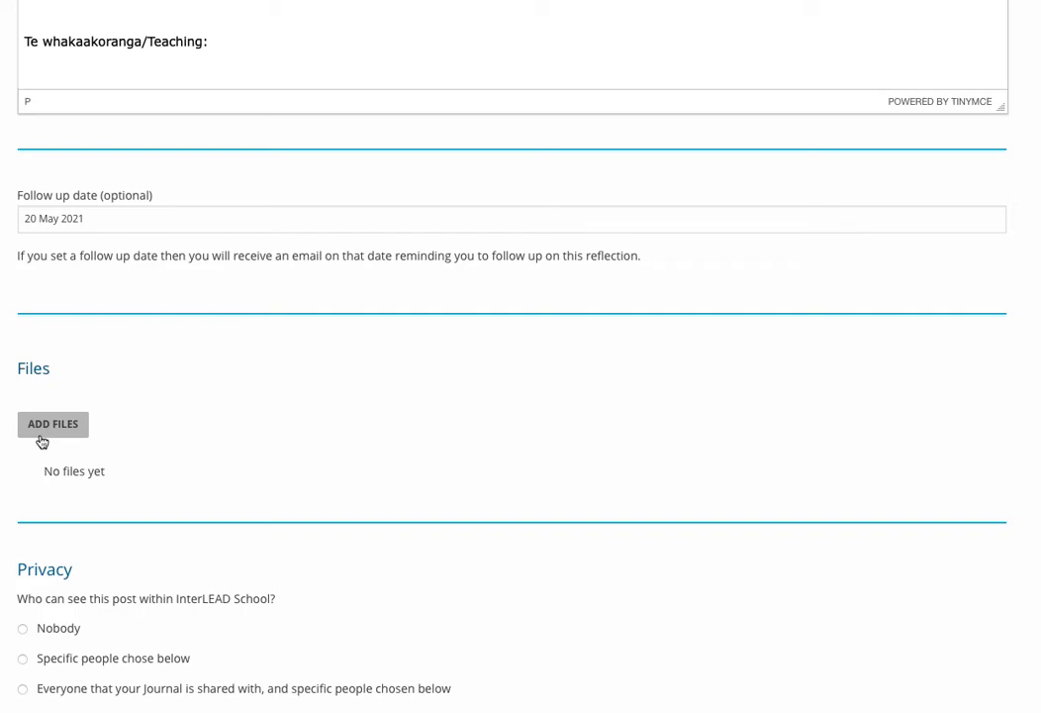
pyautogui.click(37, 426)
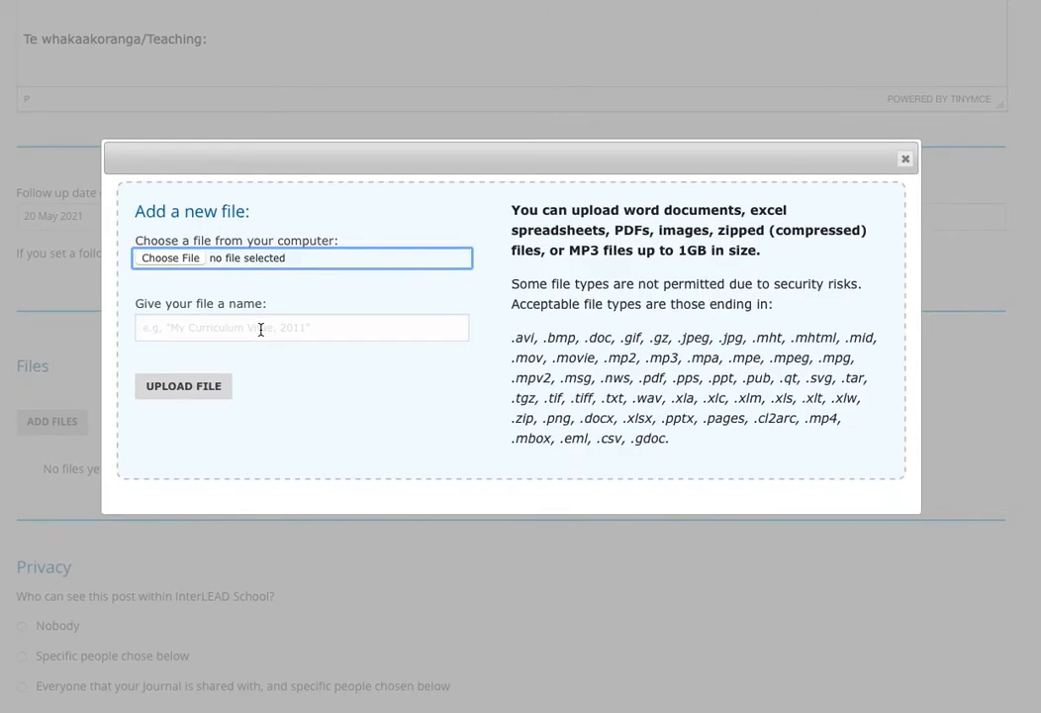
pyautogui.click(907, 162)
# Set the post's privacy to everyone the Journal is shared with, and specific people chosen below.
pyautogui.scroll(-3, 421, 486)
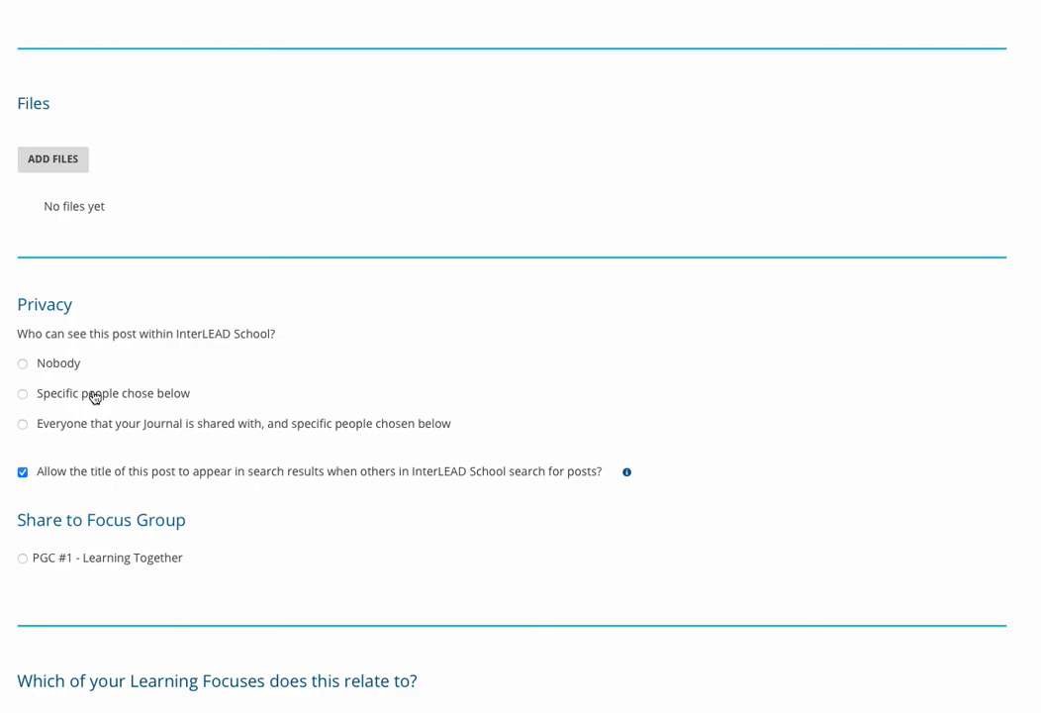
pyautogui.click(95, 397)
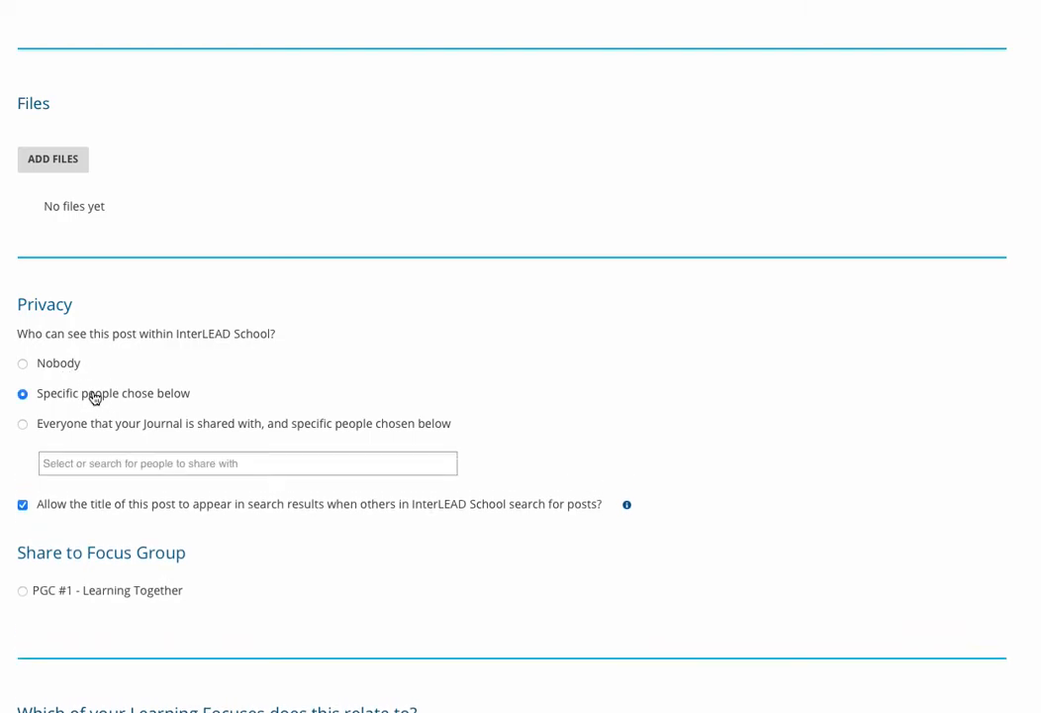
pyautogui.click(20, 425)
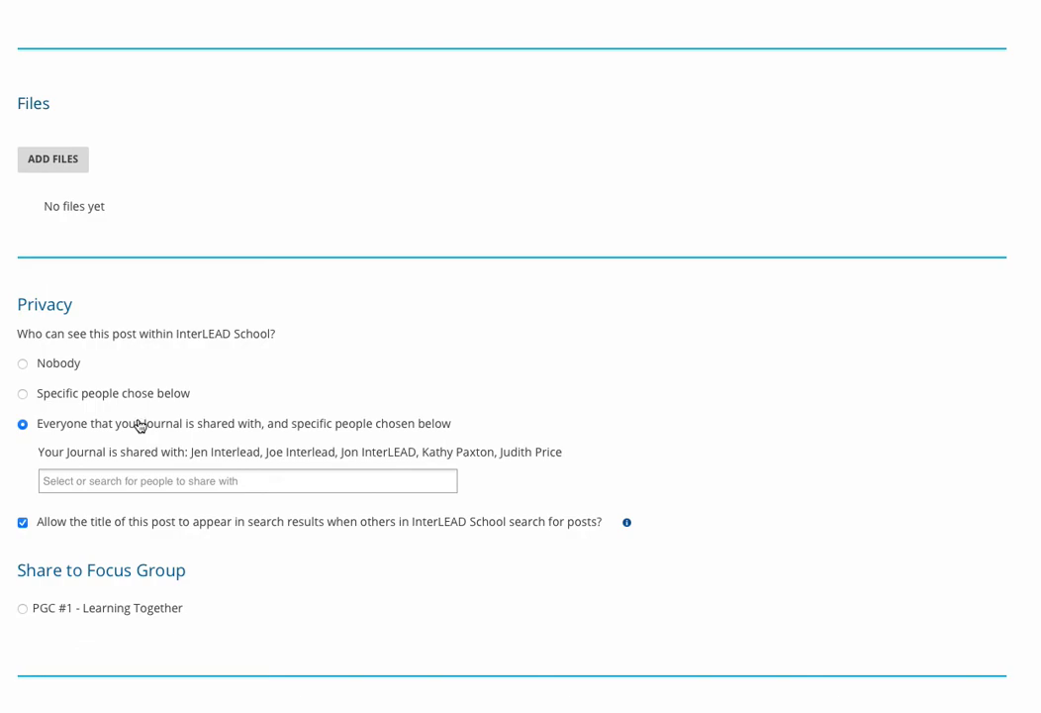
pyautogui.scroll(-3, 139, 425)
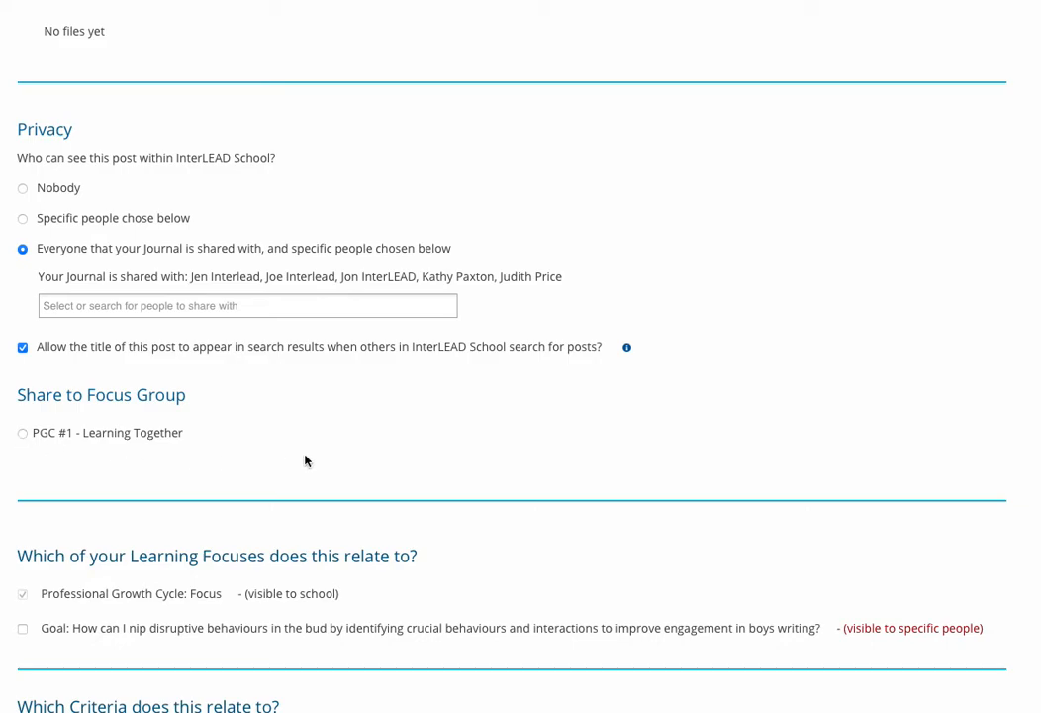
# Tag the post with the Standards for the Teaching Profession criteria 1 - Te Tiriti o Waitangi partnership and 2 - Professional Learning.
pyautogui.scroll(-3, 340, 452)
pyautogui.scroll(-2, 341, 451)
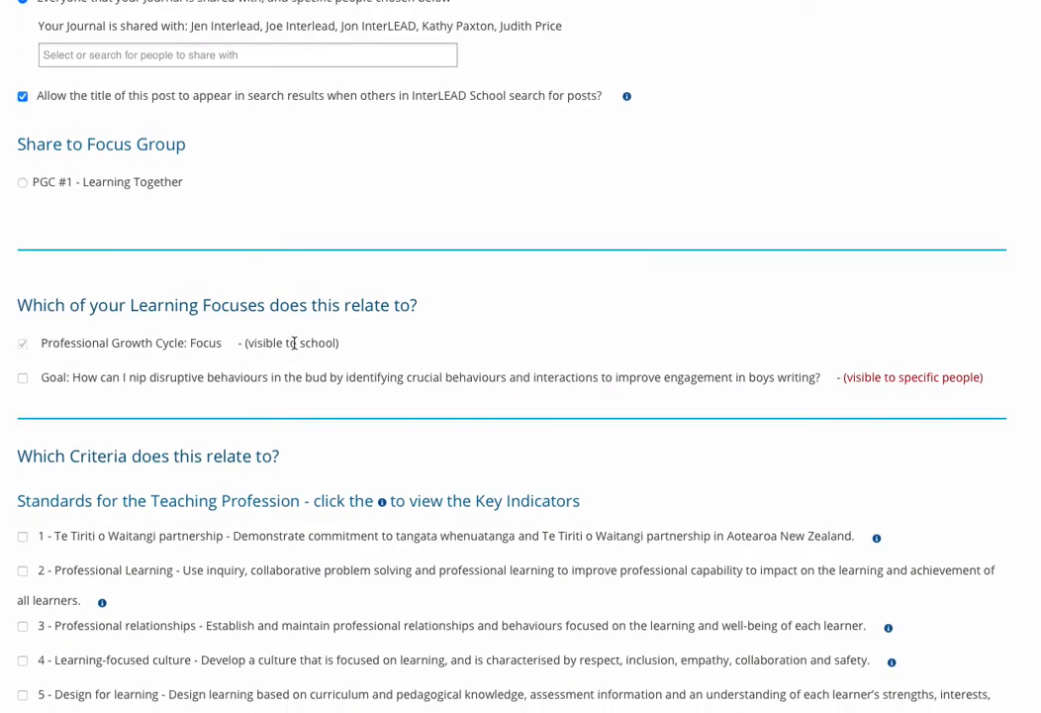
pyautogui.scroll(-3, 300, 341)
pyautogui.scroll(-1, 294, 354)
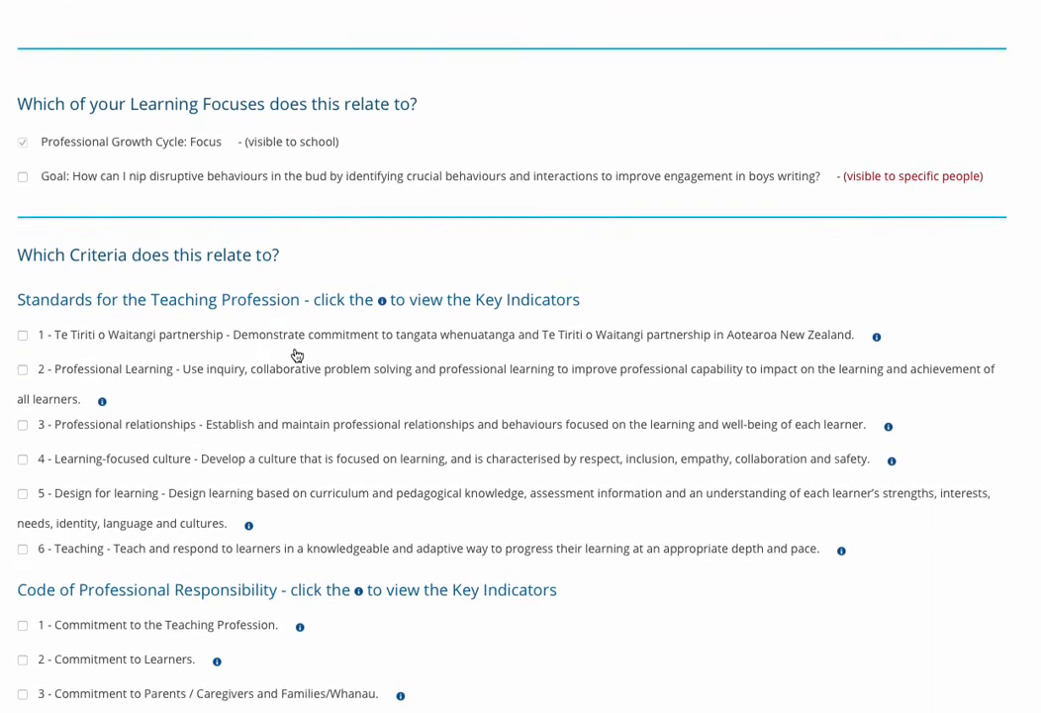
pyautogui.click(22, 330)
pyautogui.click(23, 364)
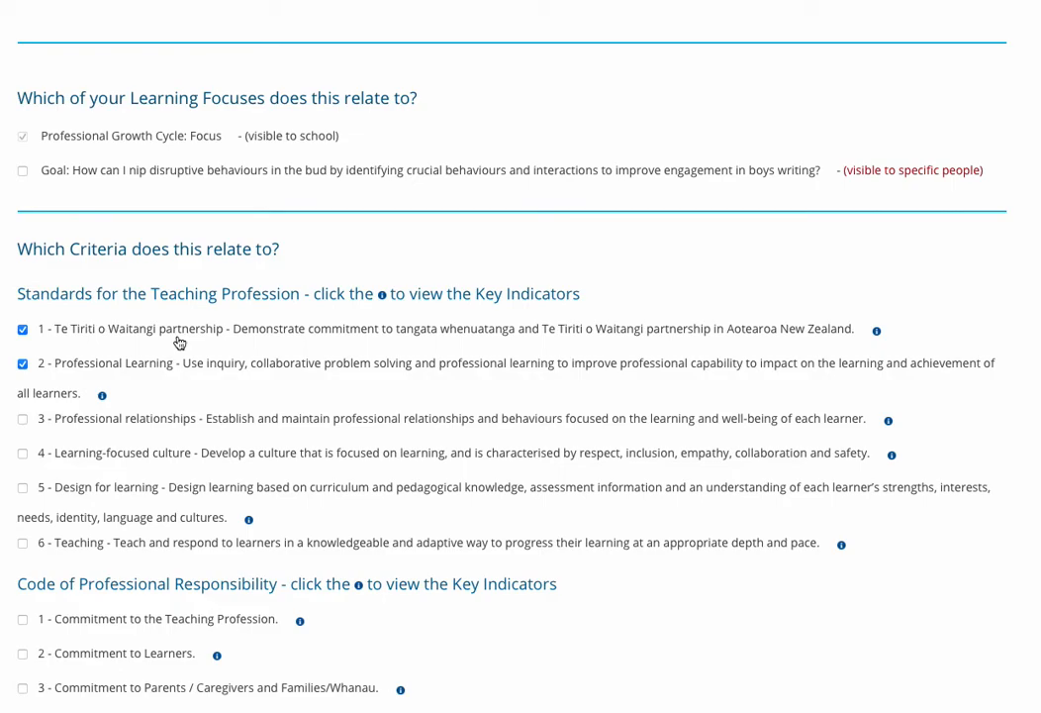
# Look through the remaining criteria, from the Code of Professional Responsibility to Values, and save the post without tagging more.
pyautogui.scroll(-5, 179, 343)
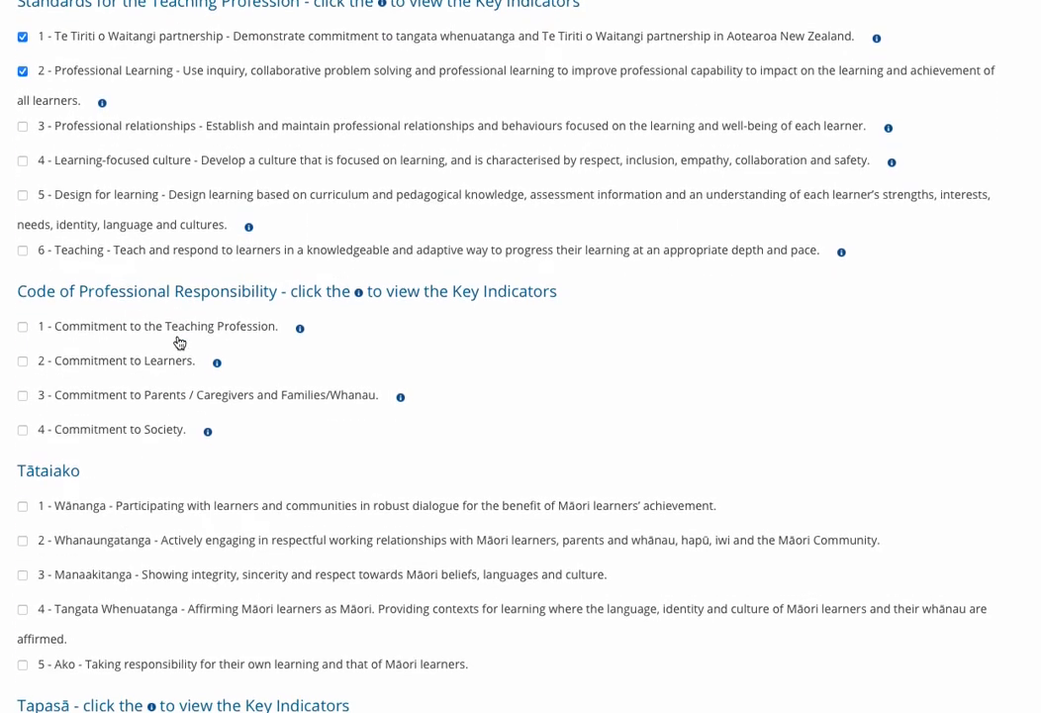
pyautogui.scroll(-5, 178, 343)
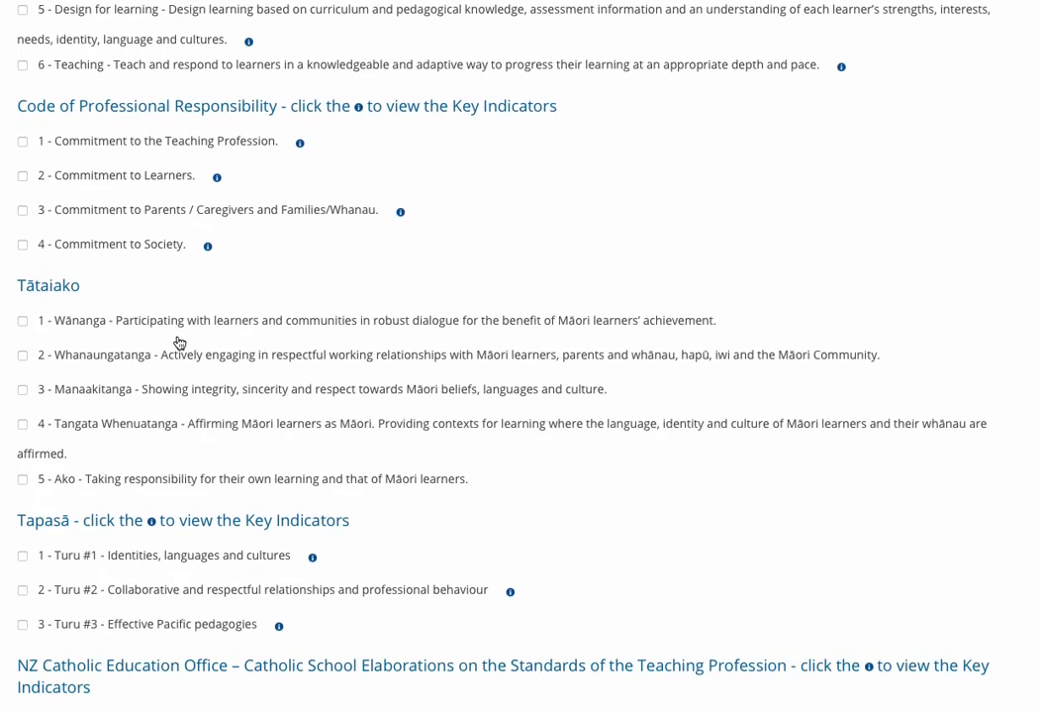
pyautogui.scroll(-1, 178, 343)
pyautogui.scroll(-2, 178, 342)
pyautogui.scroll(-7, 179, 352)
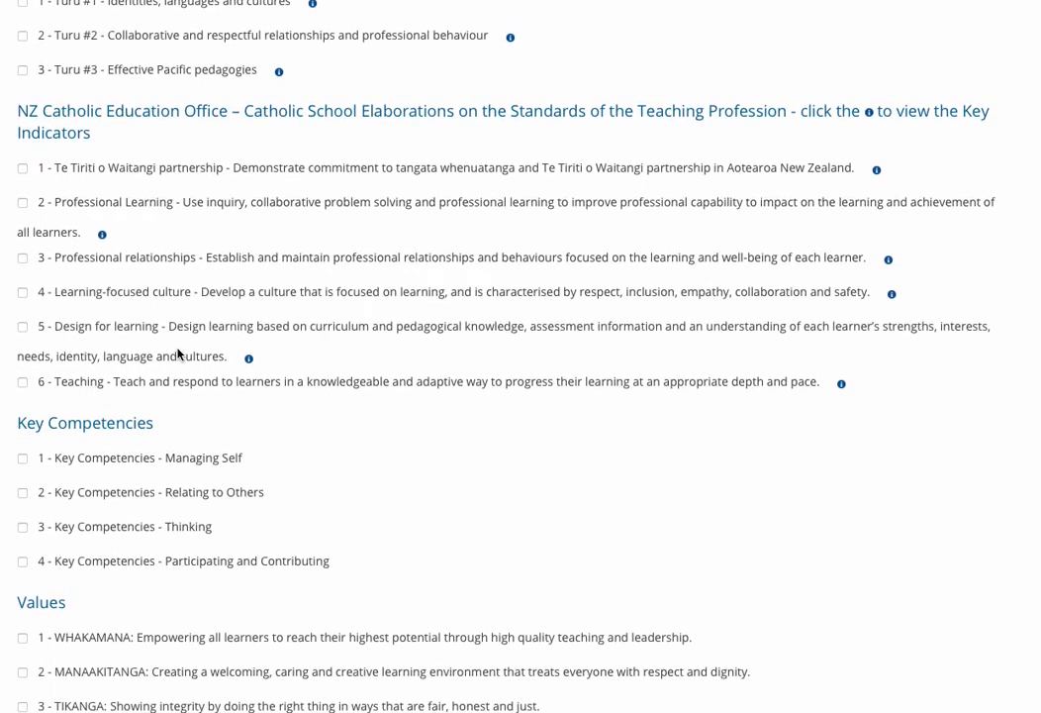
pyautogui.scroll(-1, 179, 355)
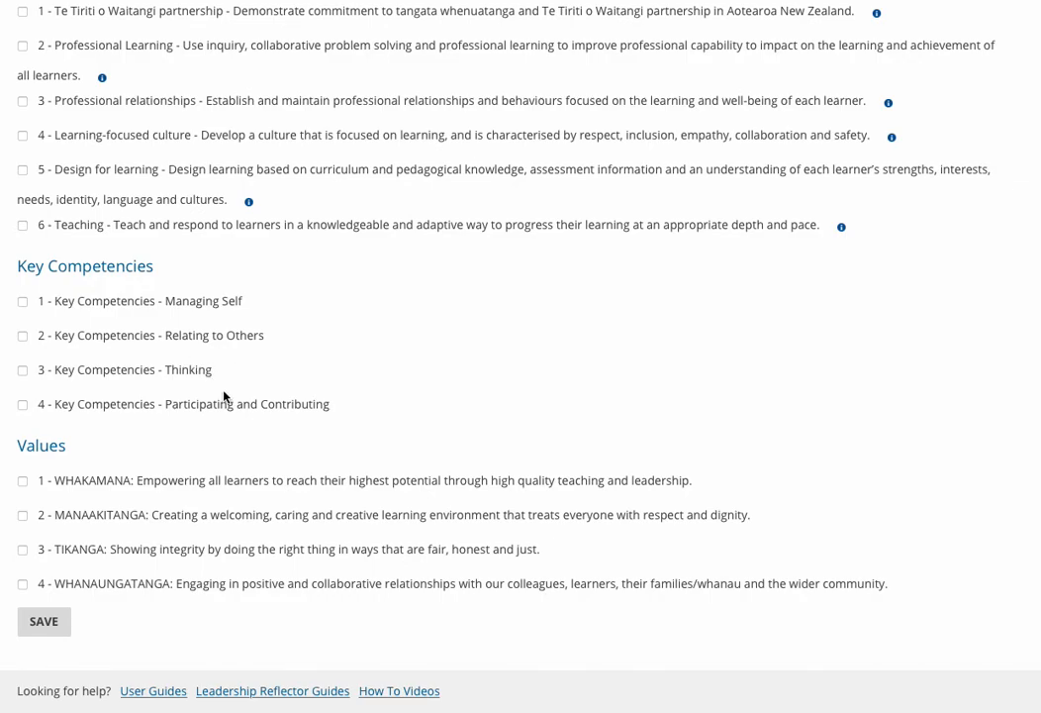
pyautogui.click(38, 622)
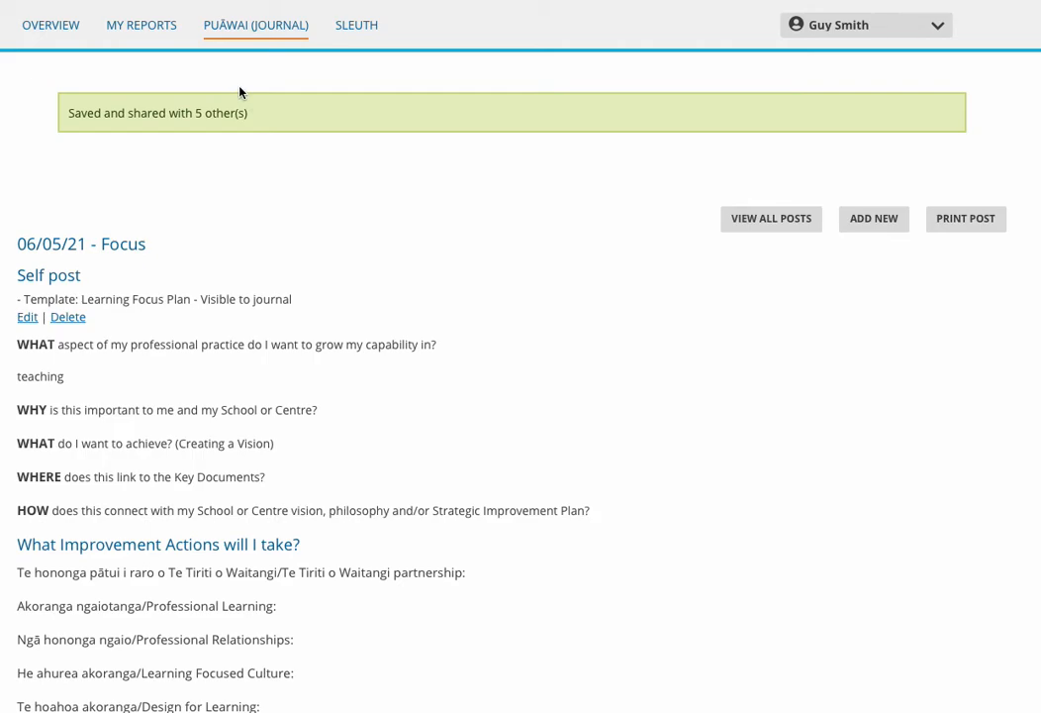
# Go back to the journal's main page and check the entries under My Learning Focuses.
pyautogui.click(249, 28)
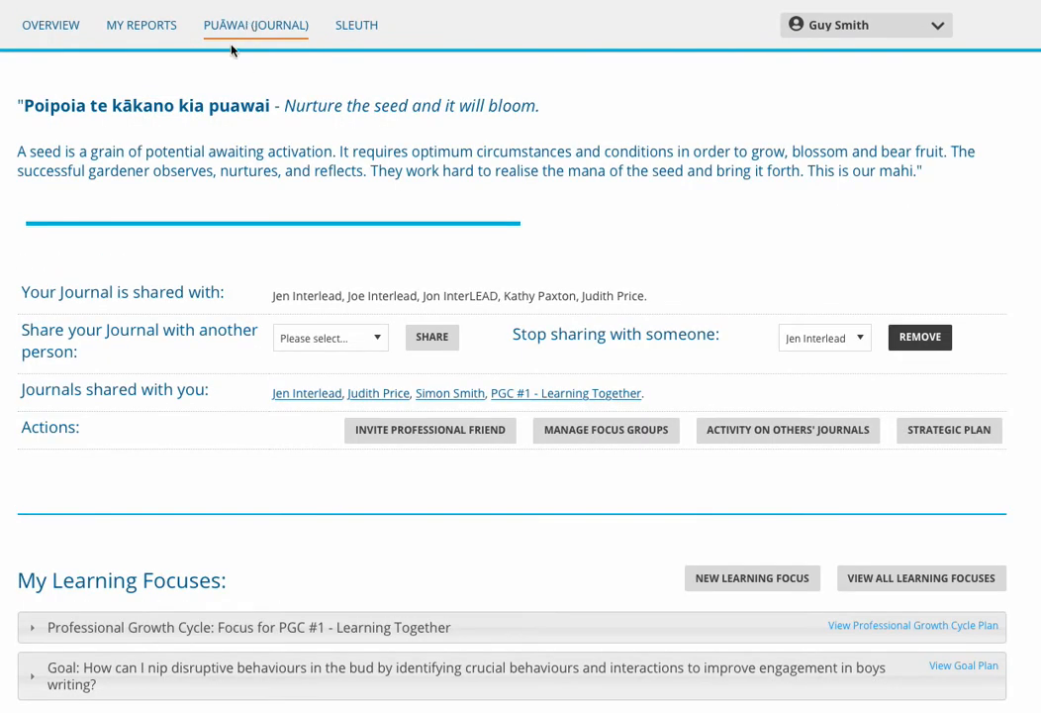
pyautogui.scroll(-5, 193, 102)
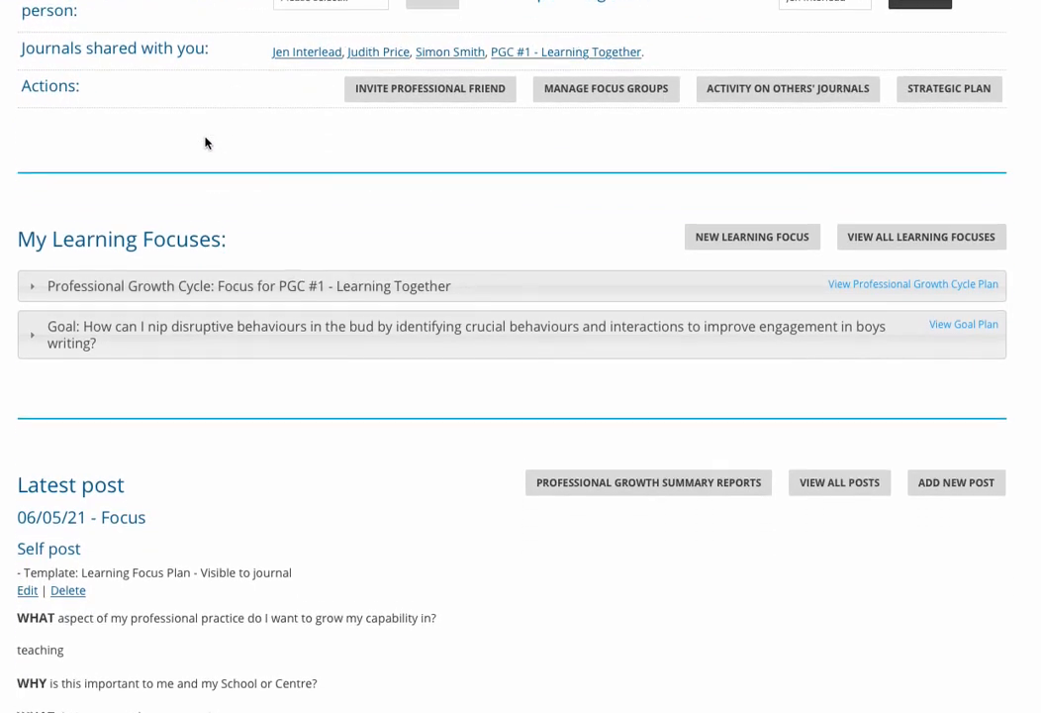
pyautogui.scroll(-1, 205, 143)
pyautogui.scroll(-1, 205, 143)
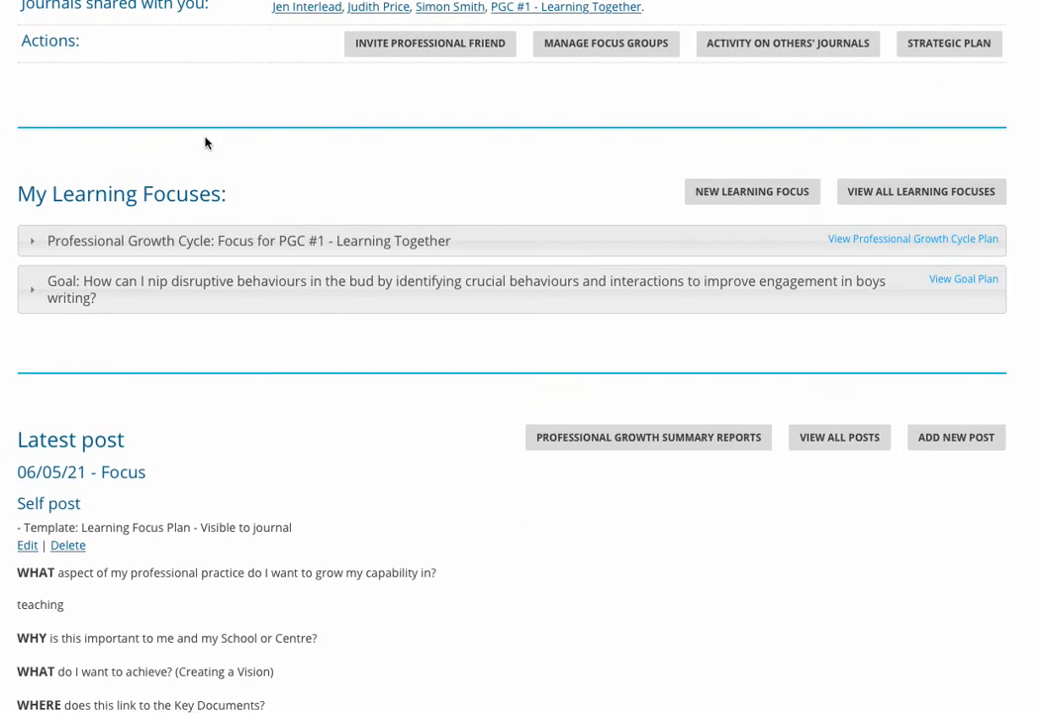
# Review the latest post, Focus, from its plan prompts to the related personal goals, criteria and comments.
pyautogui.scroll(-5, 205, 143)
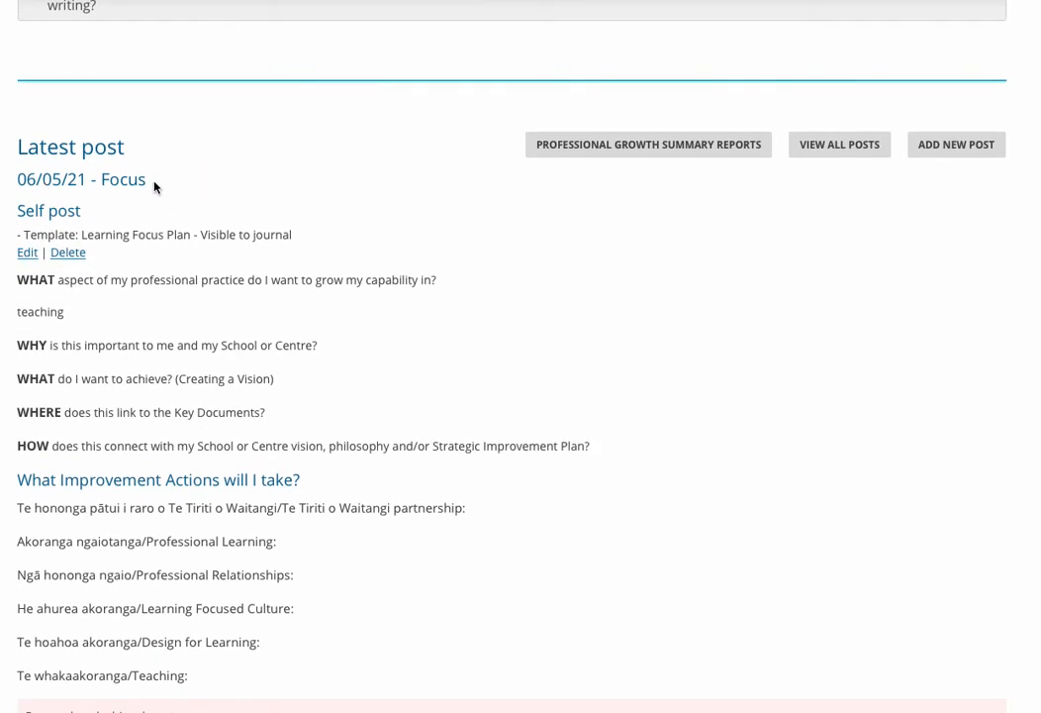
pyautogui.scroll(-2, 161, 188)
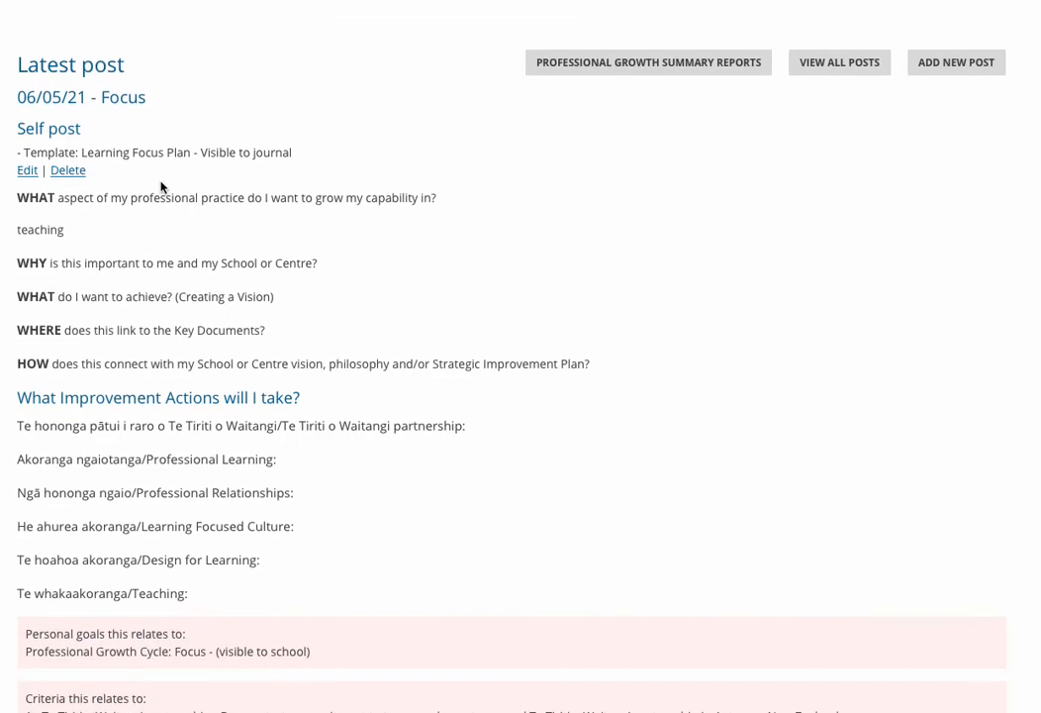
pyautogui.scroll(-1, 252, 179)
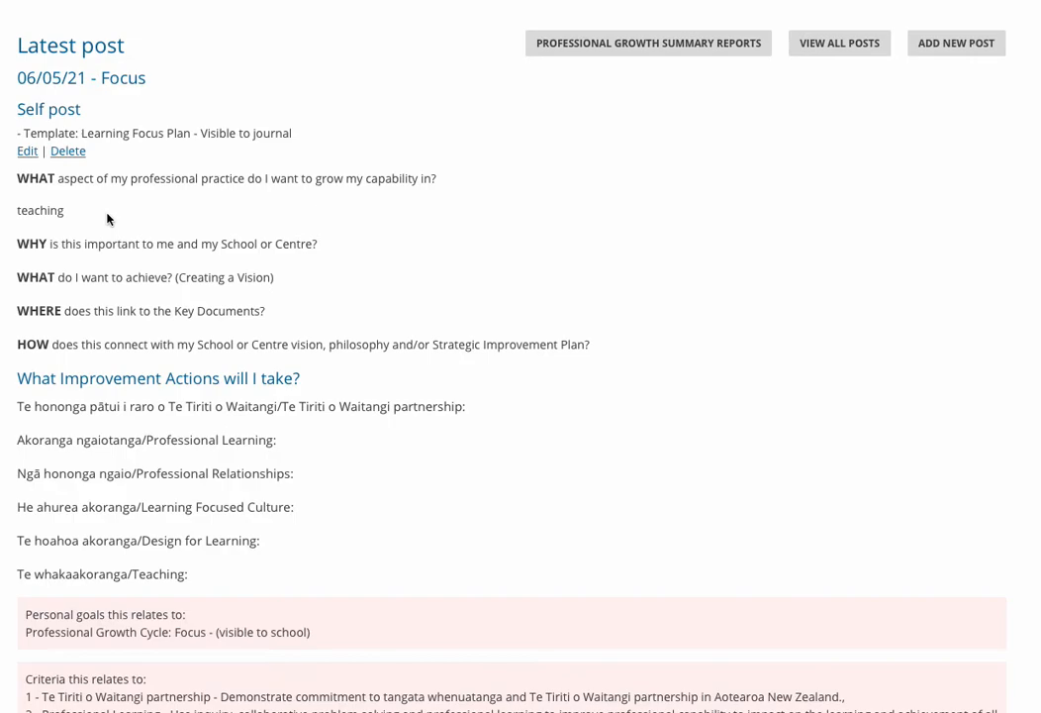
pyautogui.scroll(-3, 114, 216)
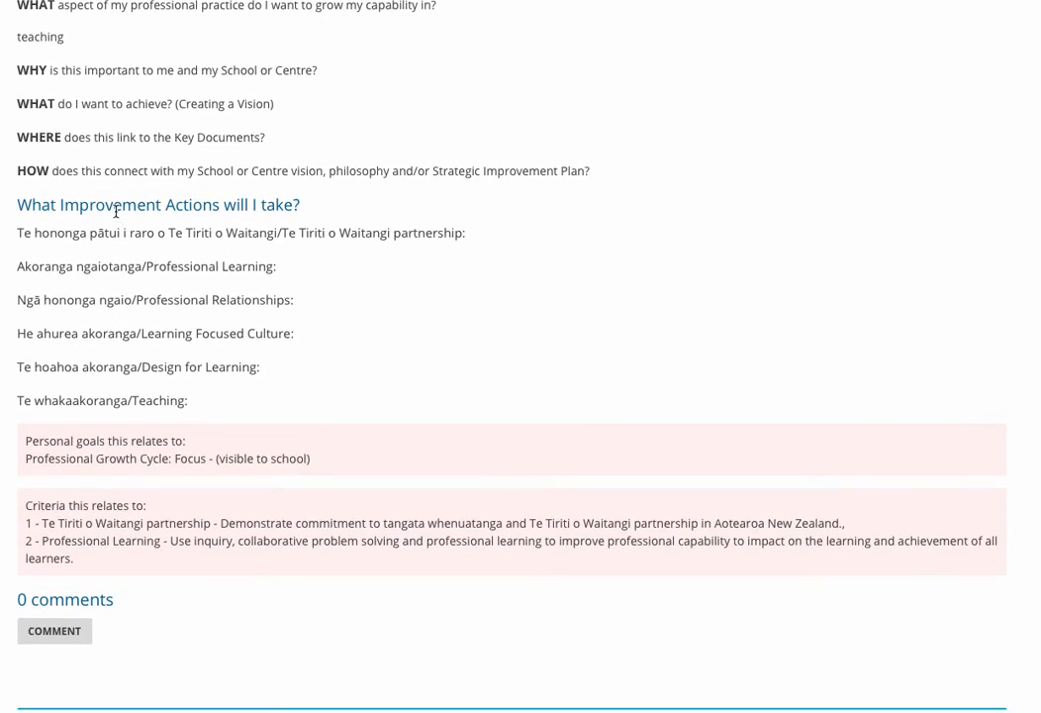
pyautogui.scroll(-1, 115, 212)
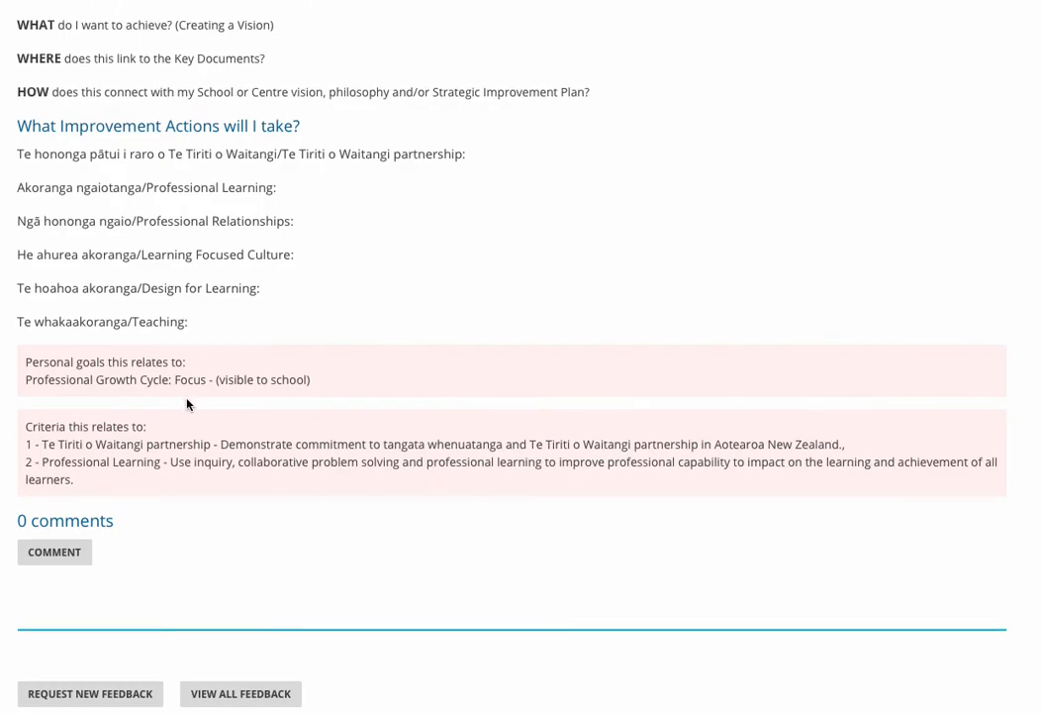
pyautogui.scroll(-1, 189, 404)
pyautogui.scroll(-1, 191, 400)
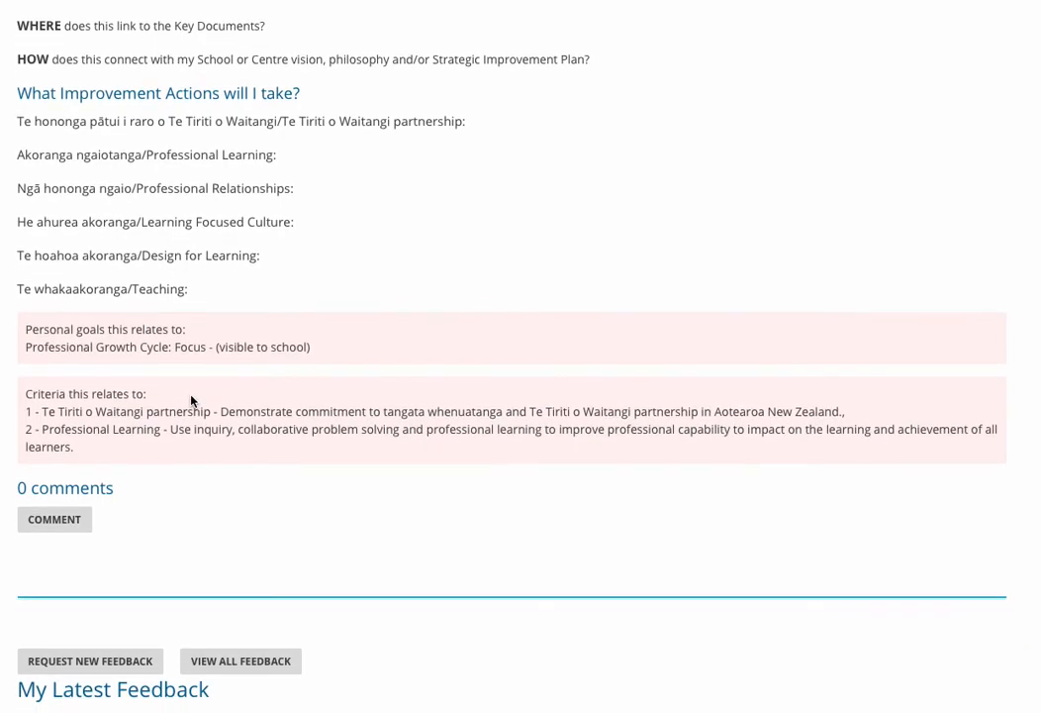
pyautogui.scroll(-1, 191, 400)
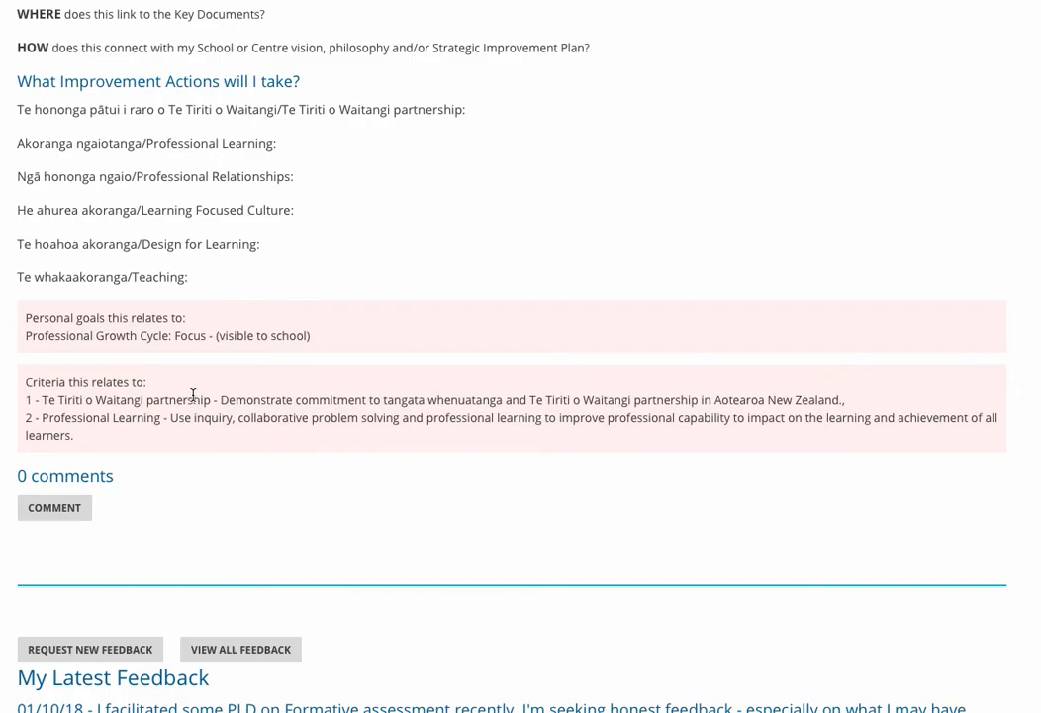
# Open the list of all journal posts from the Latest post section.
pyautogui.scroll(5, 193, 396)
pyautogui.scroll(4, 193, 399)
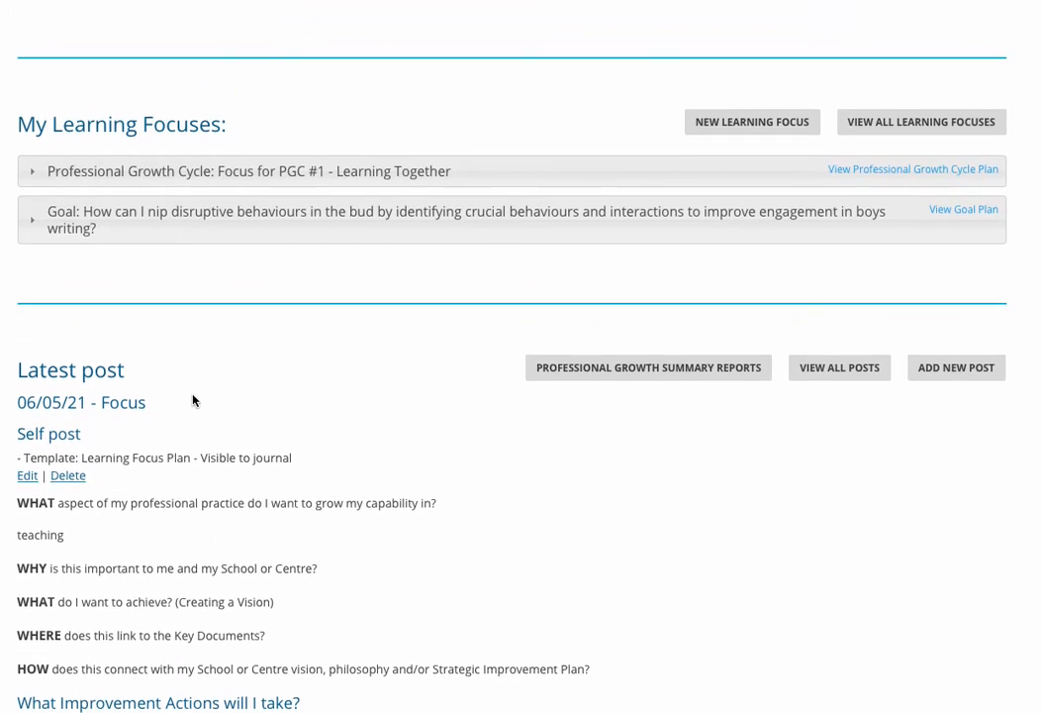
pyautogui.scroll(1, 193, 395)
pyautogui.scroll(-1, 193, 394)
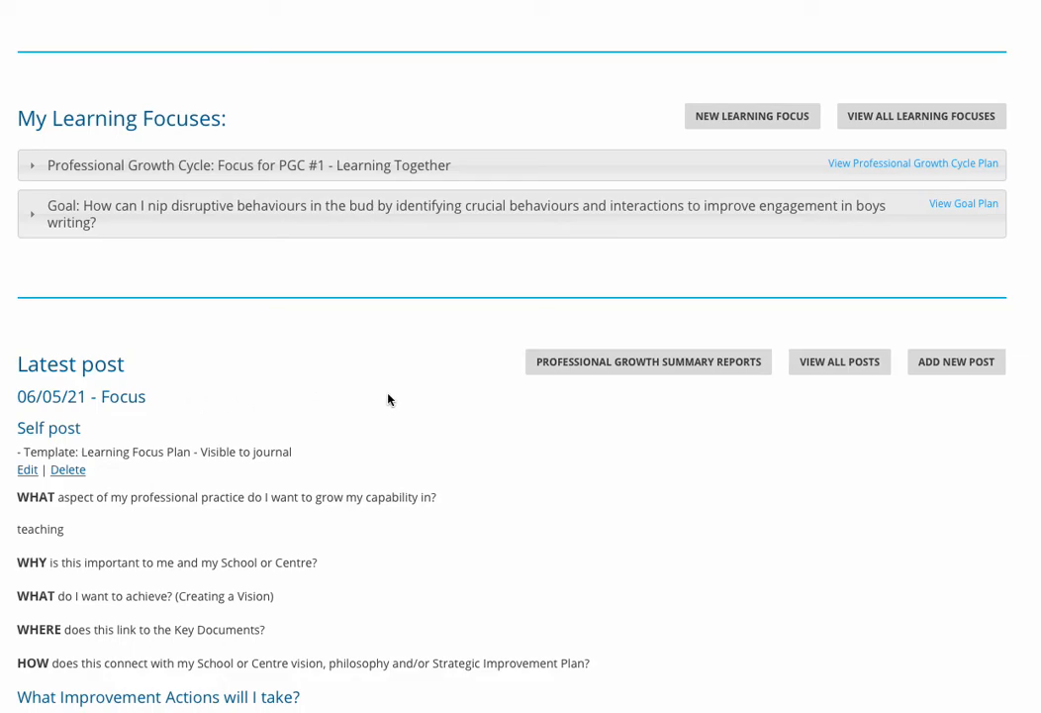
pyautogui.click(835, 364)
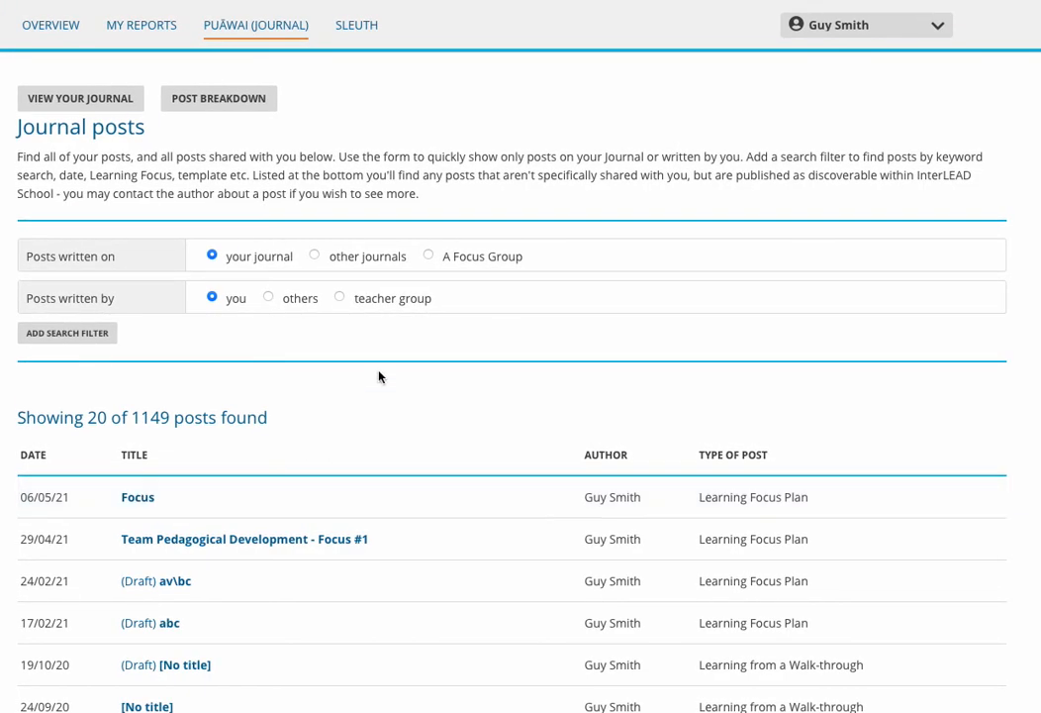
# Open the post breakdown and examine the posts per criterion and the posts per goal / inquiry.
pyautogui.click(212, 99)
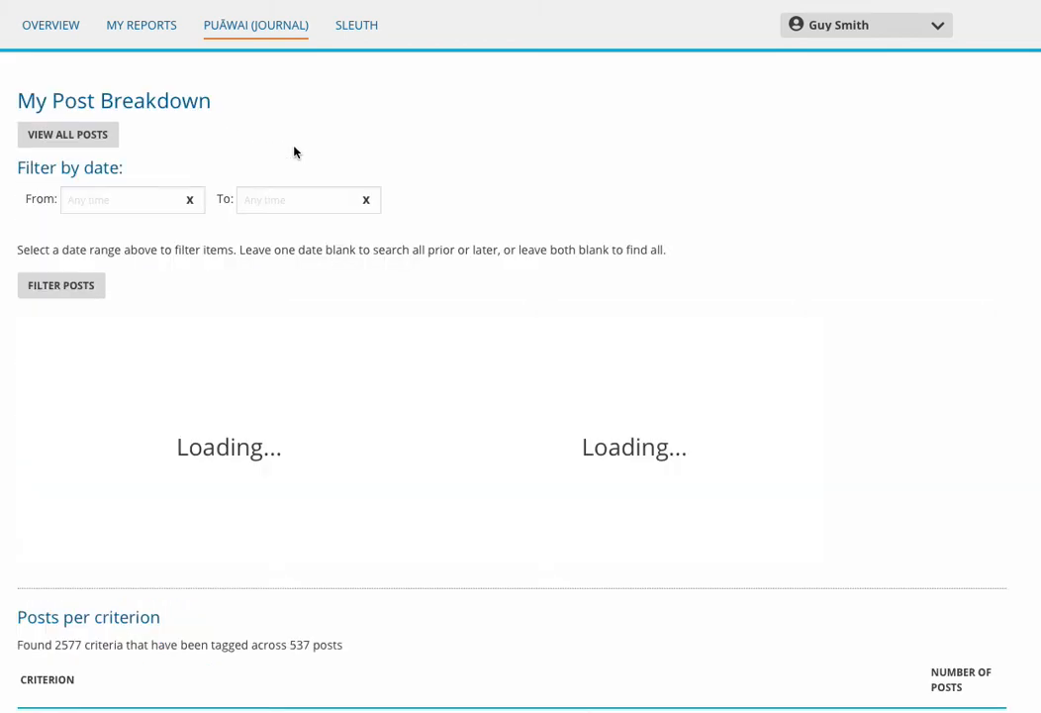
pyautogui.scroll(-6, 294, 150)
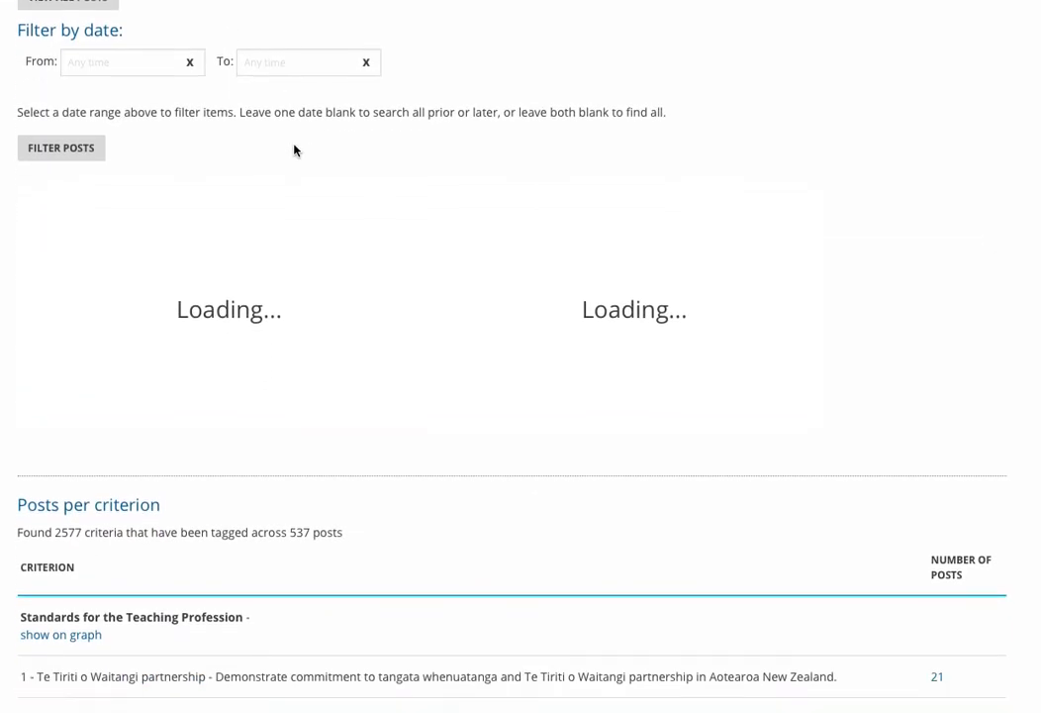
pyautogui.scroll(-7, 294, 151)
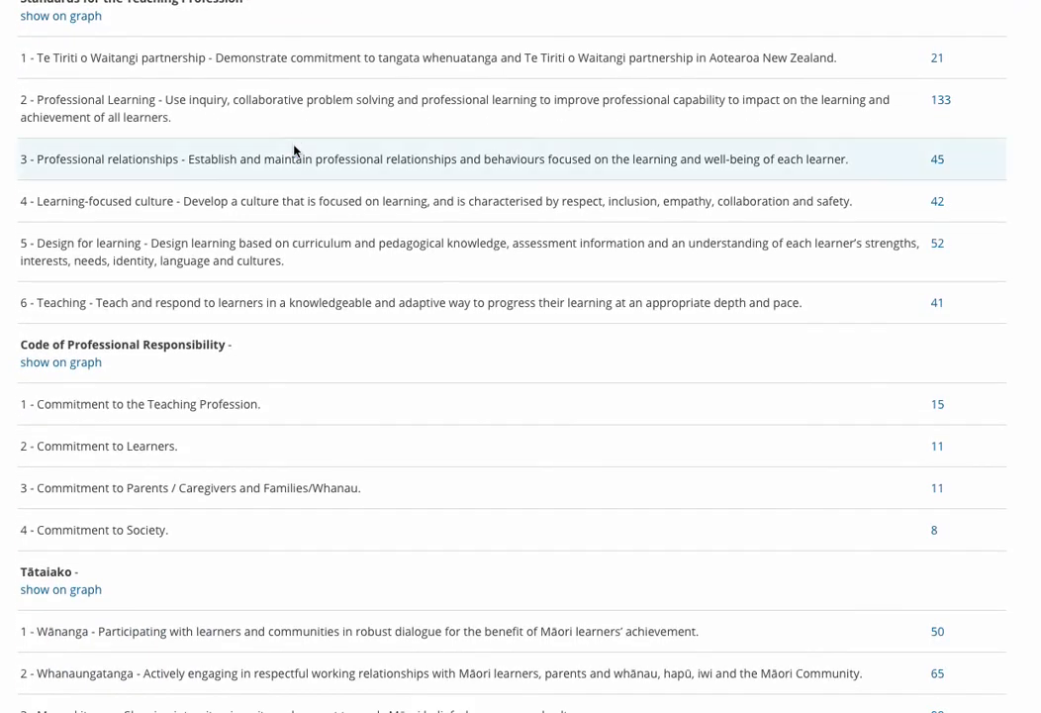
pyautogui.scroll(-9, 294, 150)
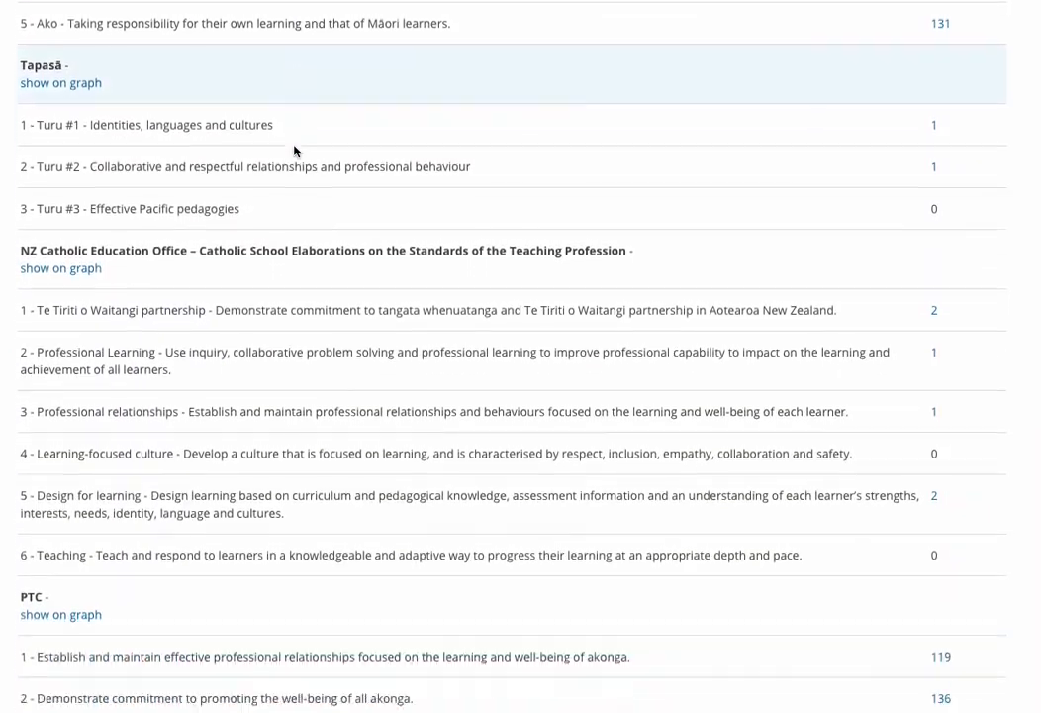
pyautogui.scroll(-13, 294, 150)
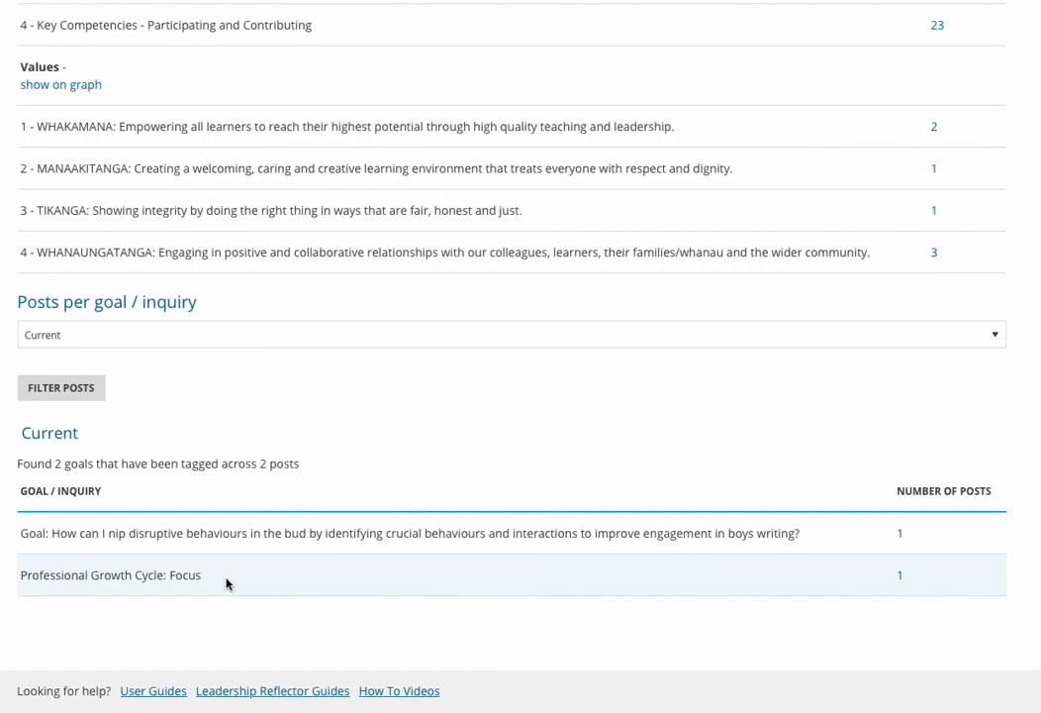
# Show the posts counted for Professional Growth Cycle: Focus and review the listed plan and posts.
pyautogui.click(902, 578)
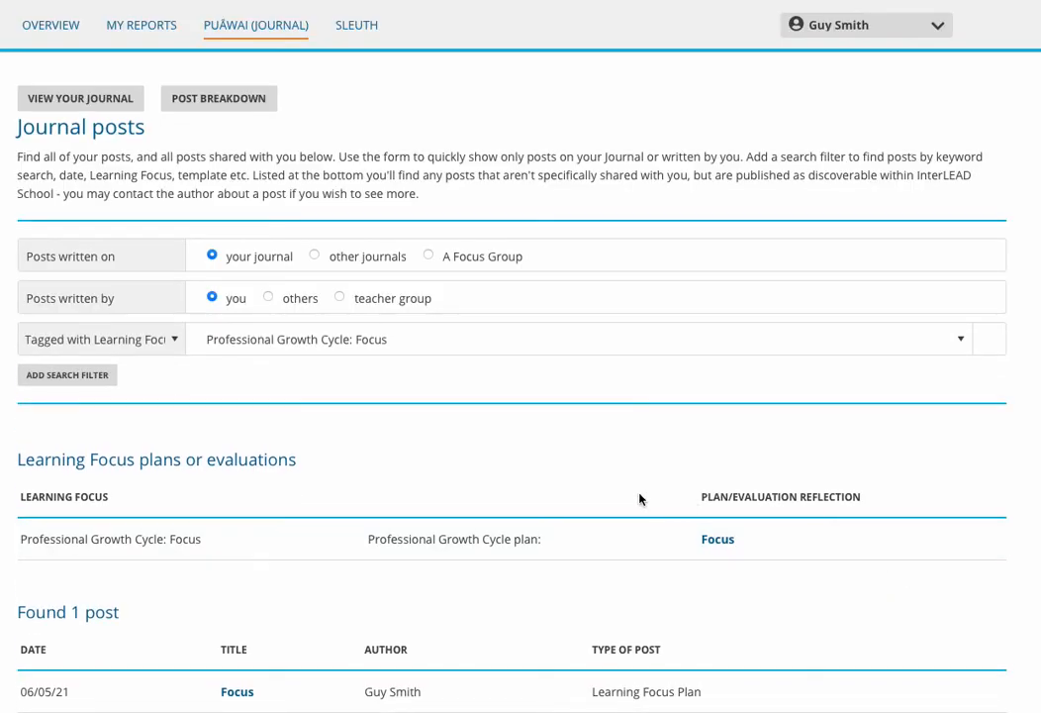
pyautogui.scroll(-3, 641, 497)
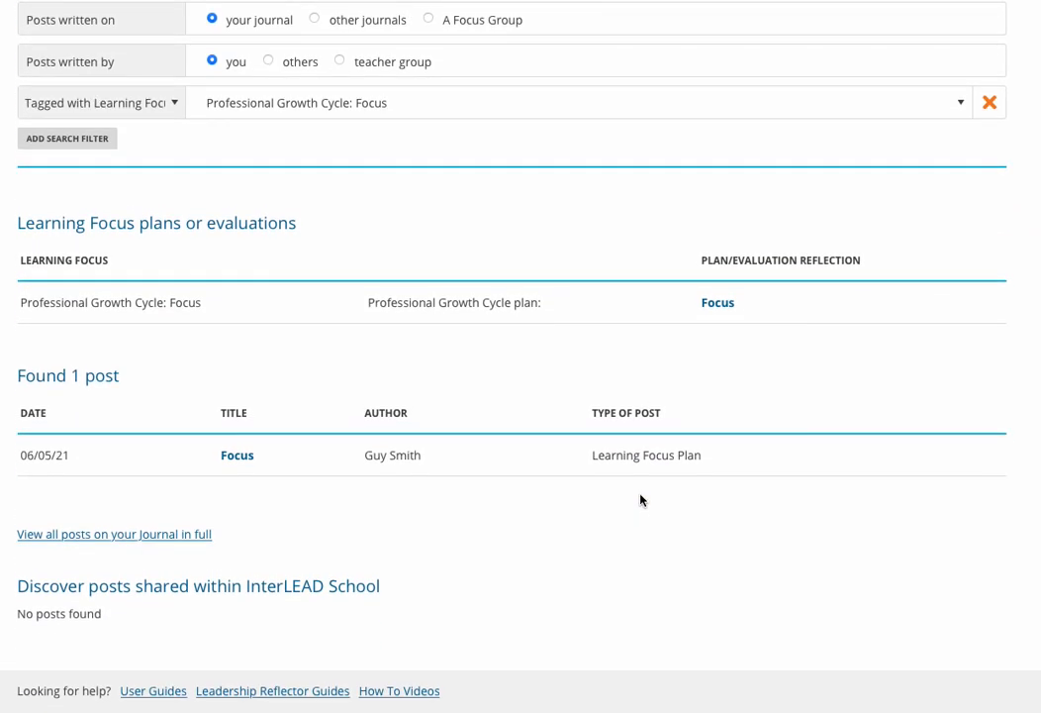
pyautogui.scroll(3, 640, 500)
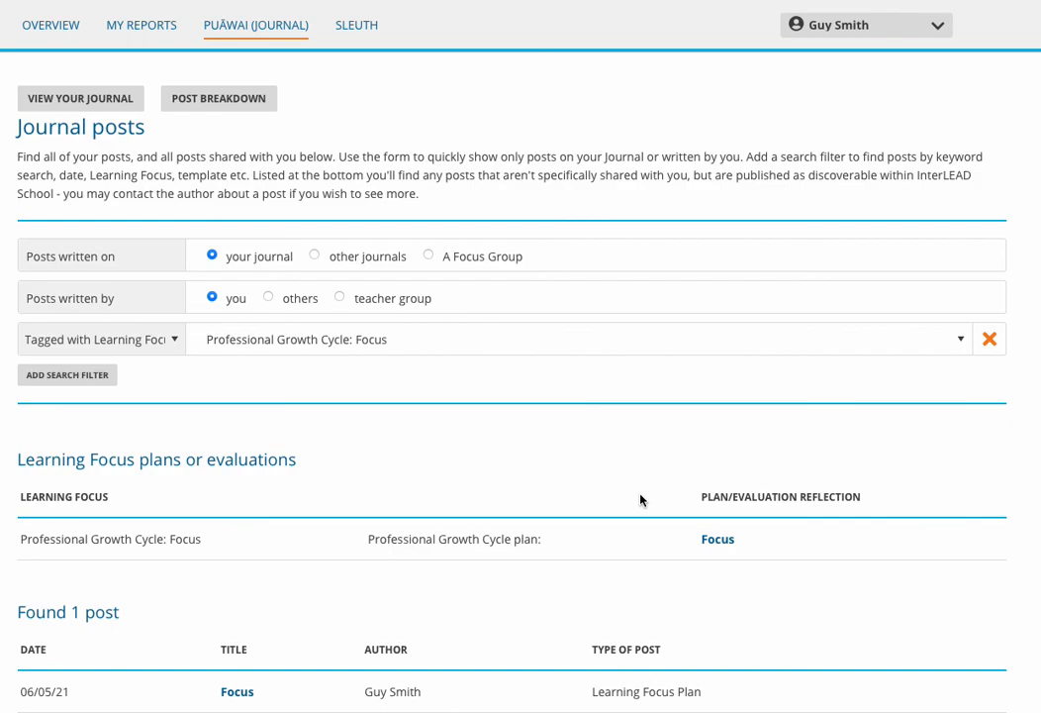